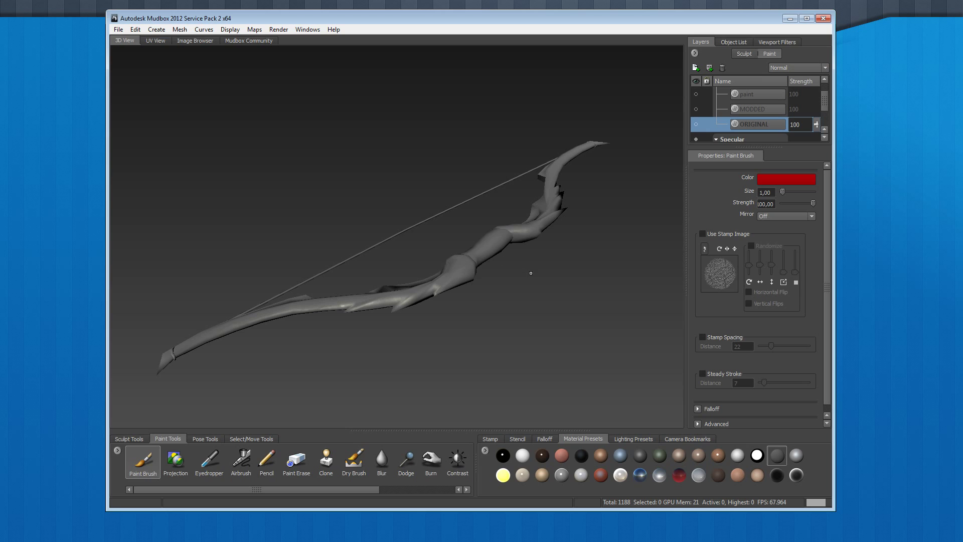
Preview the ORIGINAL, MODDED and paint layers on the bow, briefly checking the UV View
click(696, 124)
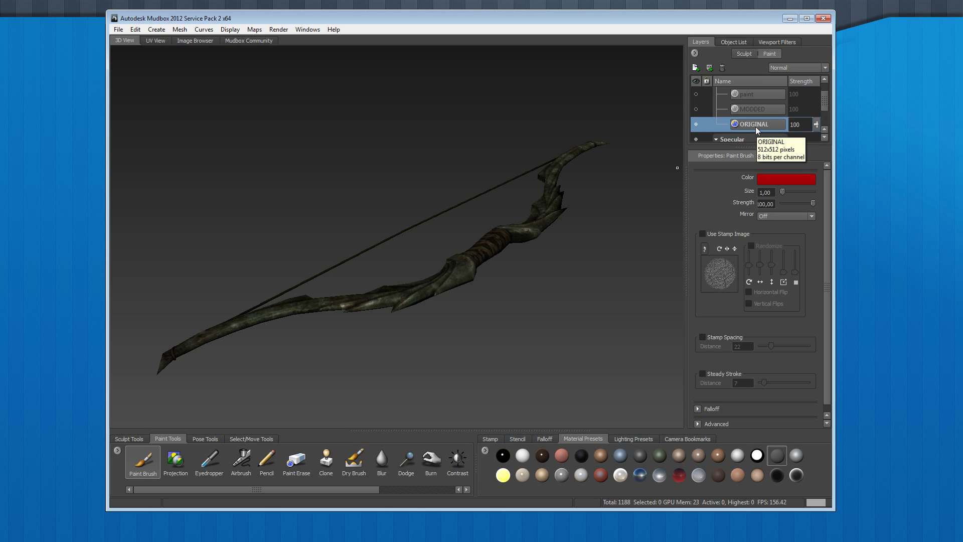
click(697, 110)
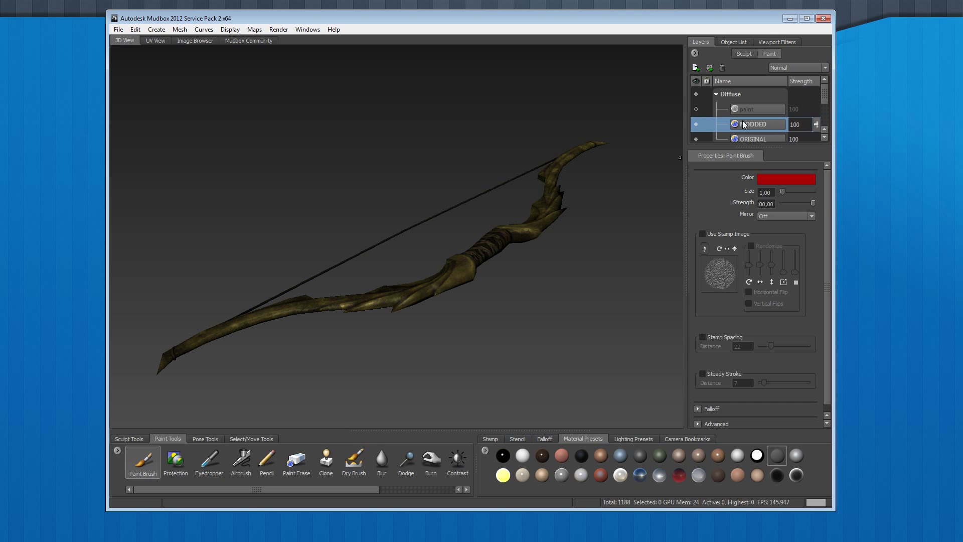
click(696, 109)
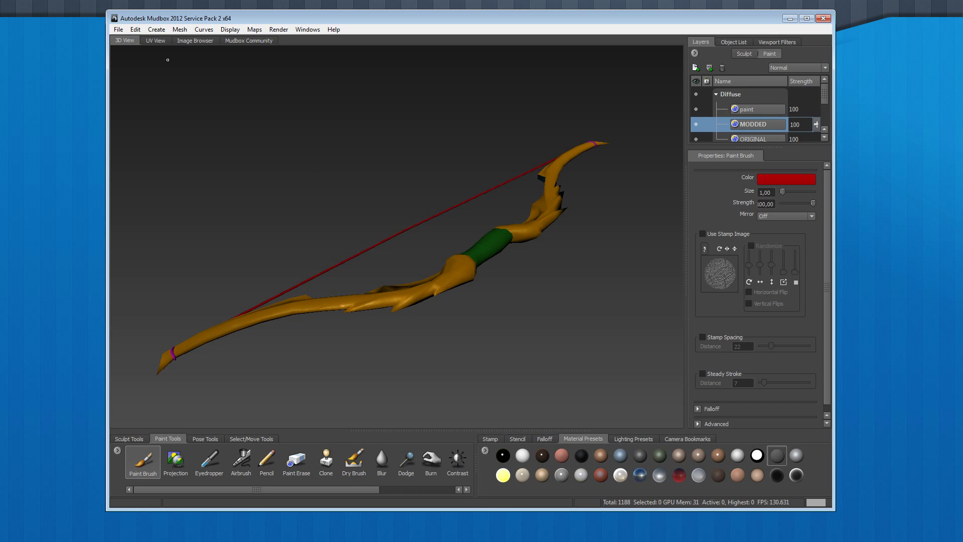
click(156, 41)
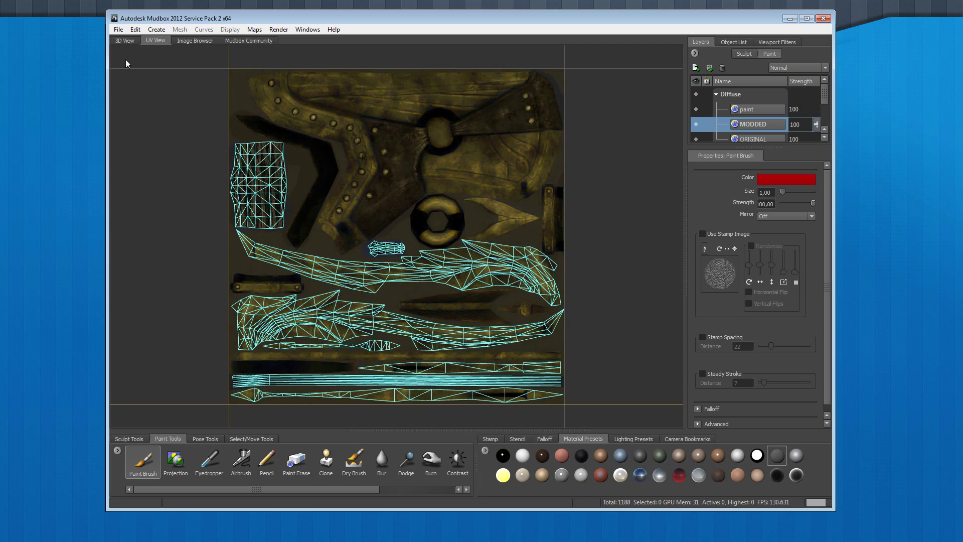
click(125, 41)
Hide the paint and MODDED layers and make ORIGINAL the active layer
click(696, 110)
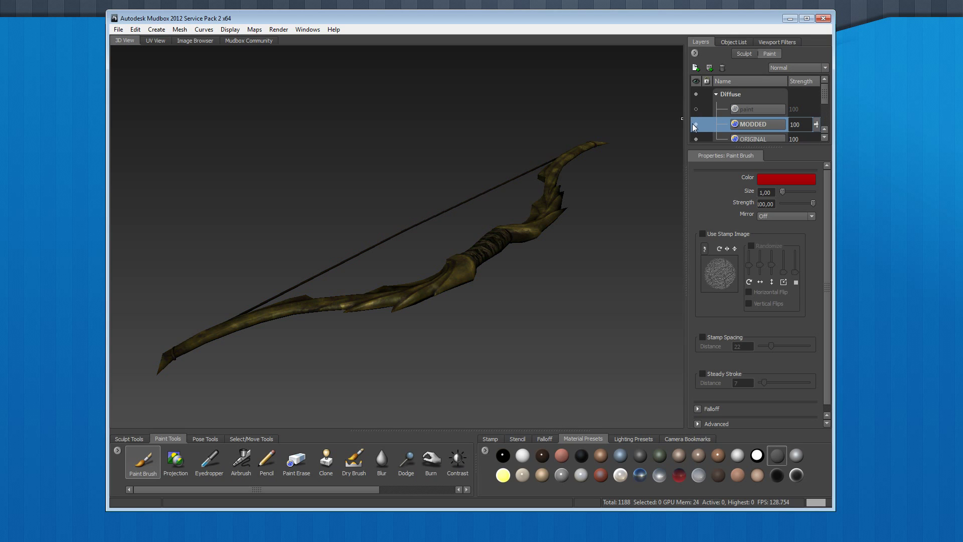
click(697, 124)
click(759, 139)
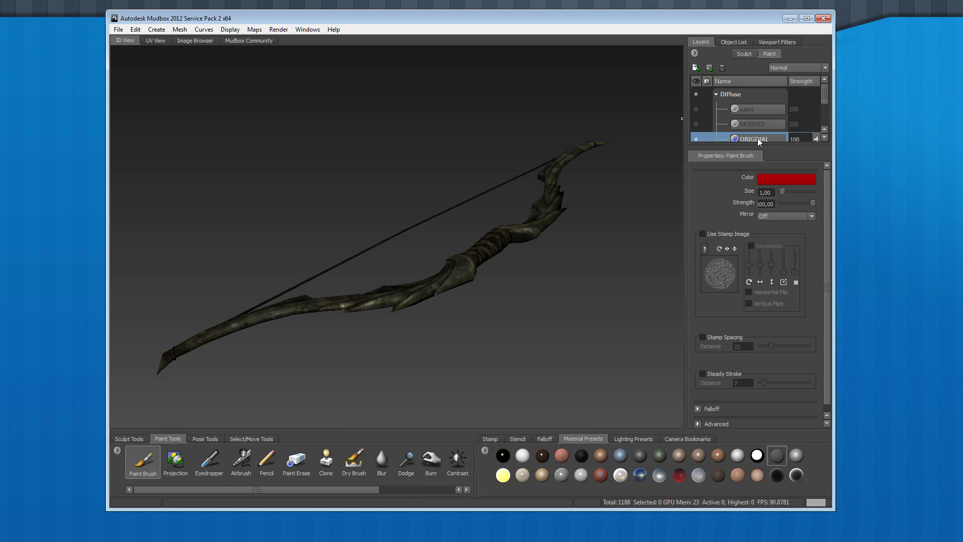
Make the paint layer active and visible so the bow shows its orange, green and red zones
click(158, 41)
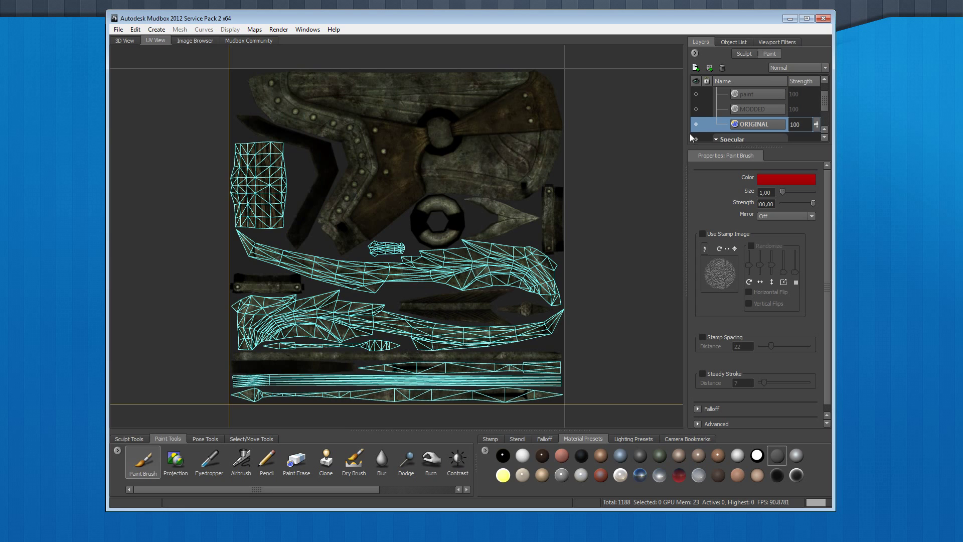
click(742, 94)
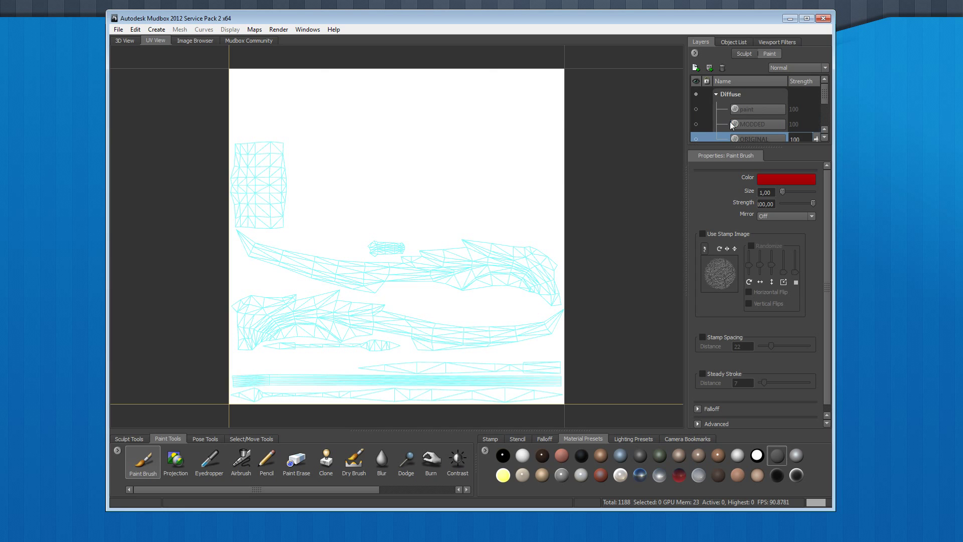
click(696, 109)
click(196, 41)
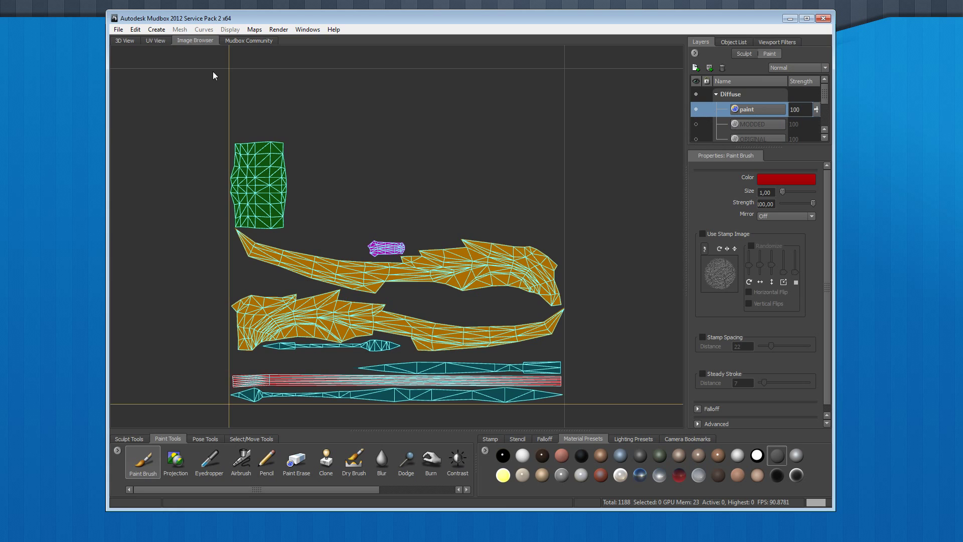
click(132, 40)
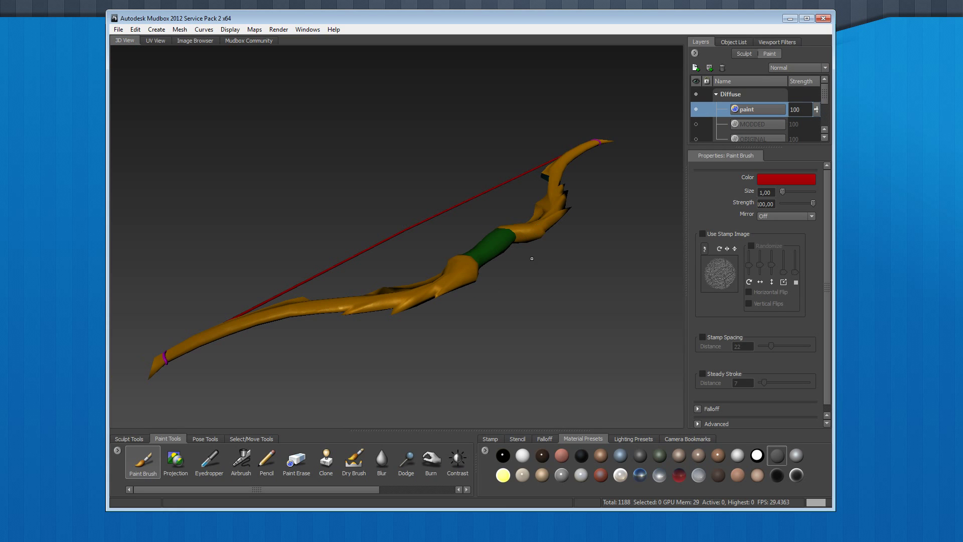
Tumble the bow to inspect the painted zones, then switch to the UV View
drag(531, 258, 513, 252)
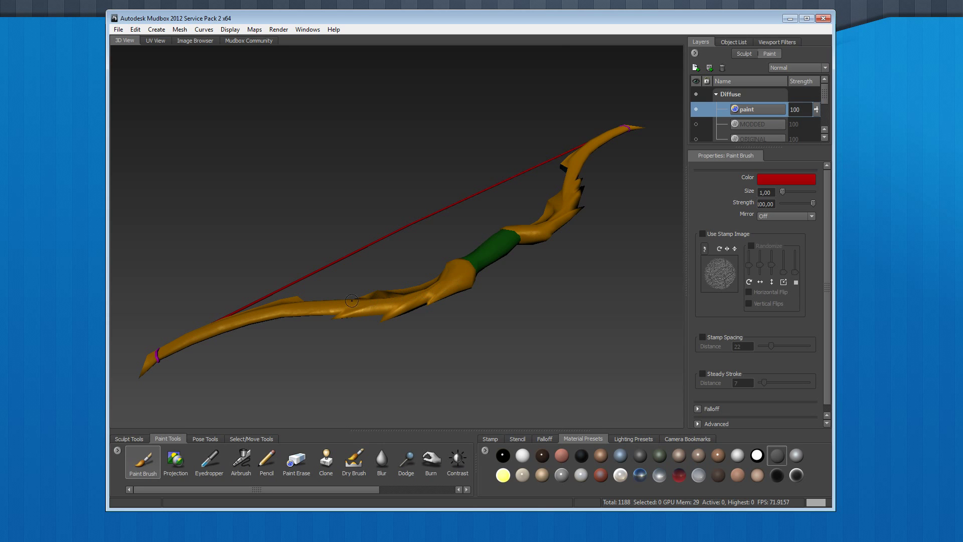
drag(403, 307, 460, 259)
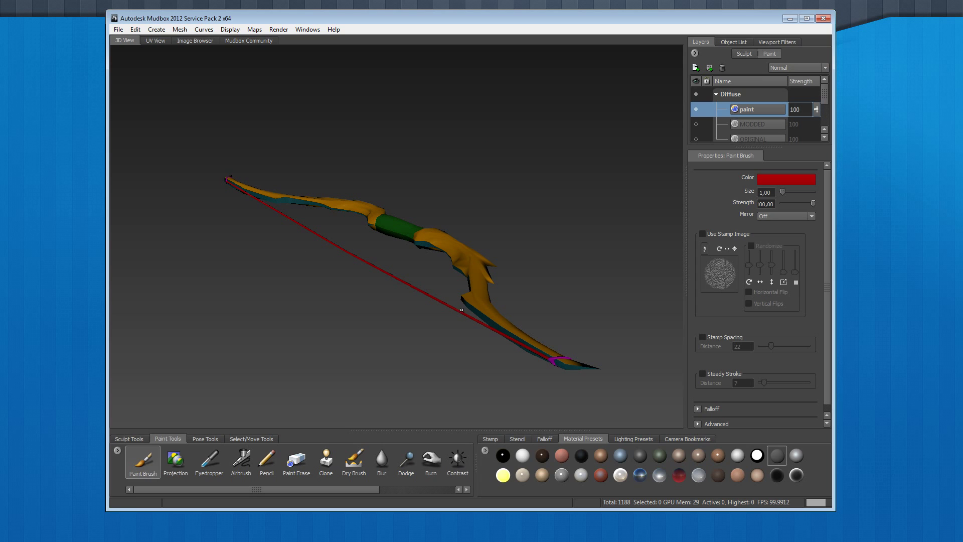
drag(490, 335, 445, 301)
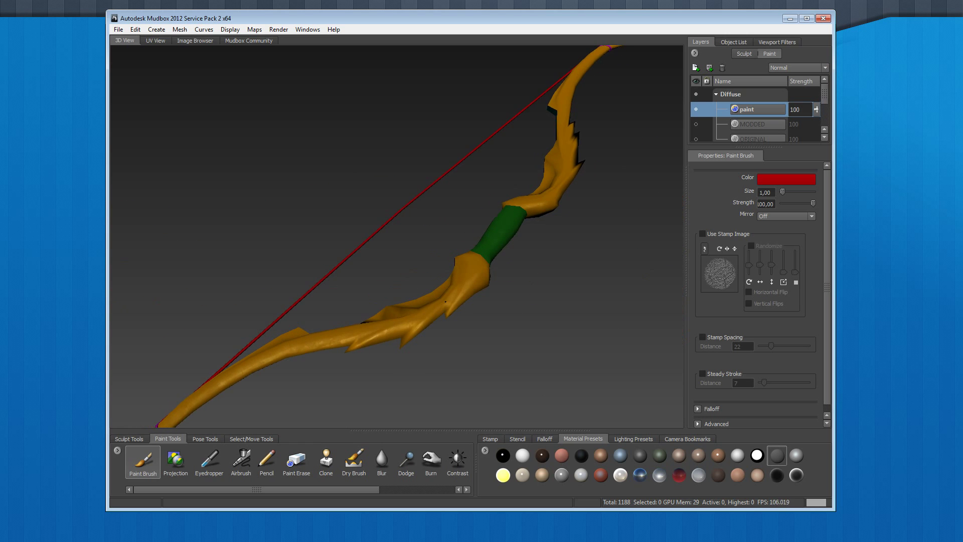
click(155, 41)
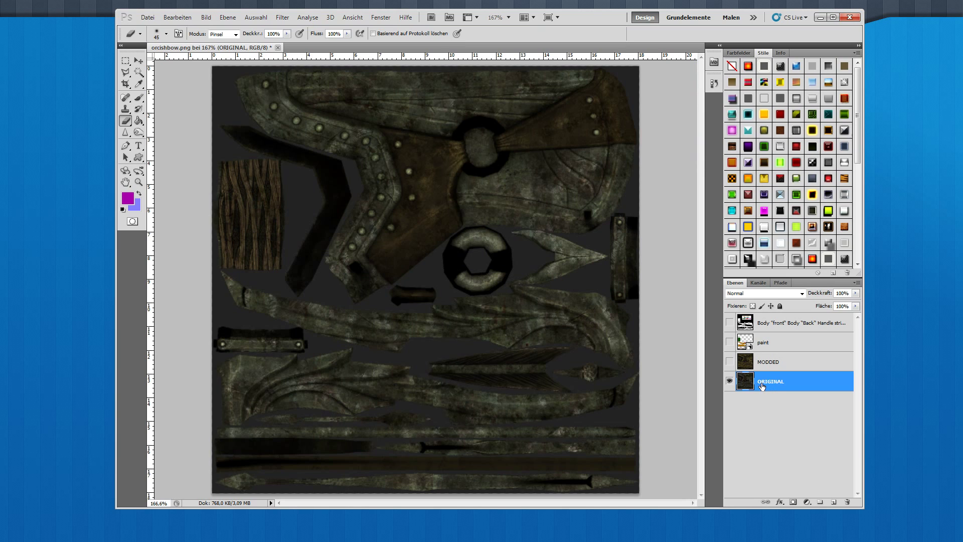
Compare MODDED against ORIGINAL, then duplicate ORIGINAL as 'ORIGINAL Kopie' with Ctrl+J
click(730, 362)
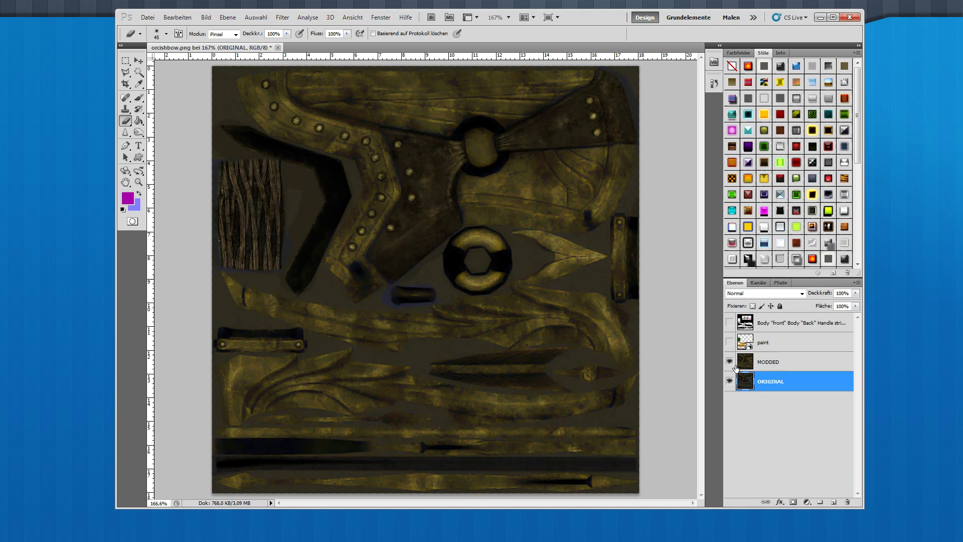
click(730, 362)
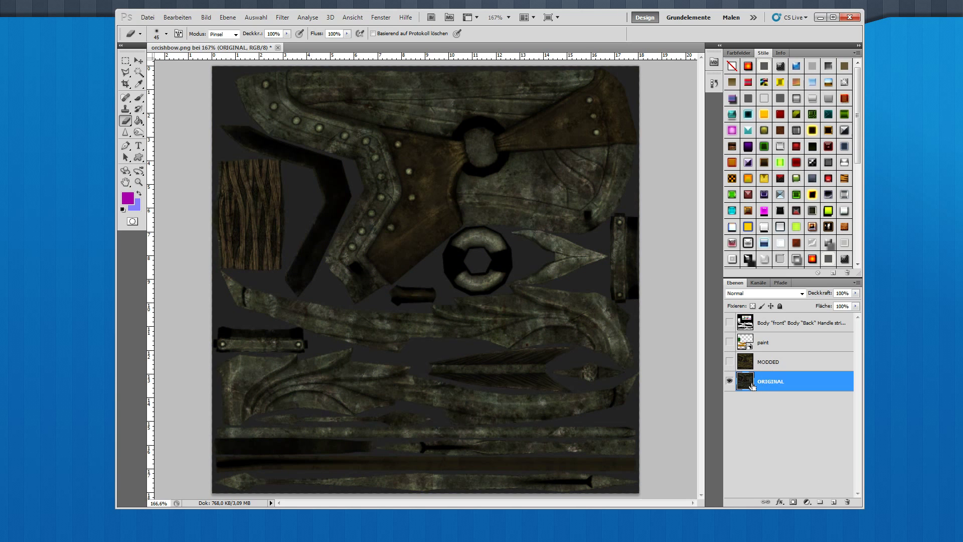
key(ctrl+j)
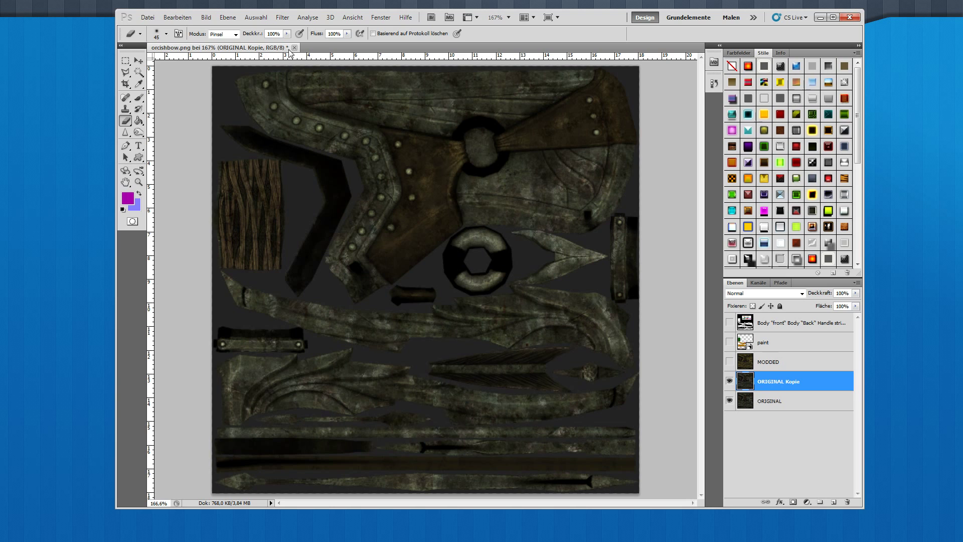
Colourise ORIGINAL Kopie in Farbton/Sättigung to hue 54, saturation 52, lightness -2
click(228, 17)
mouse_move(210, 22)
mouse_move(223, 43)
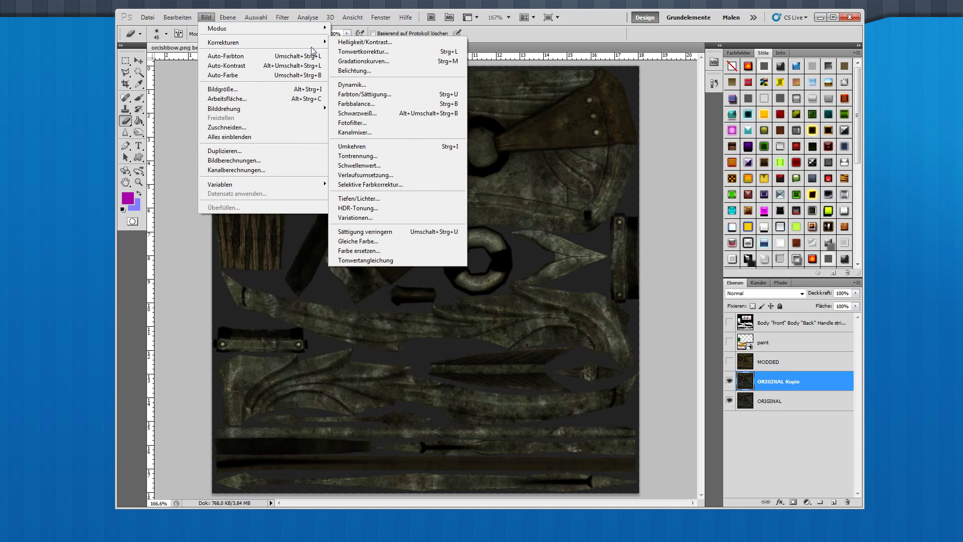
click(365, 94)
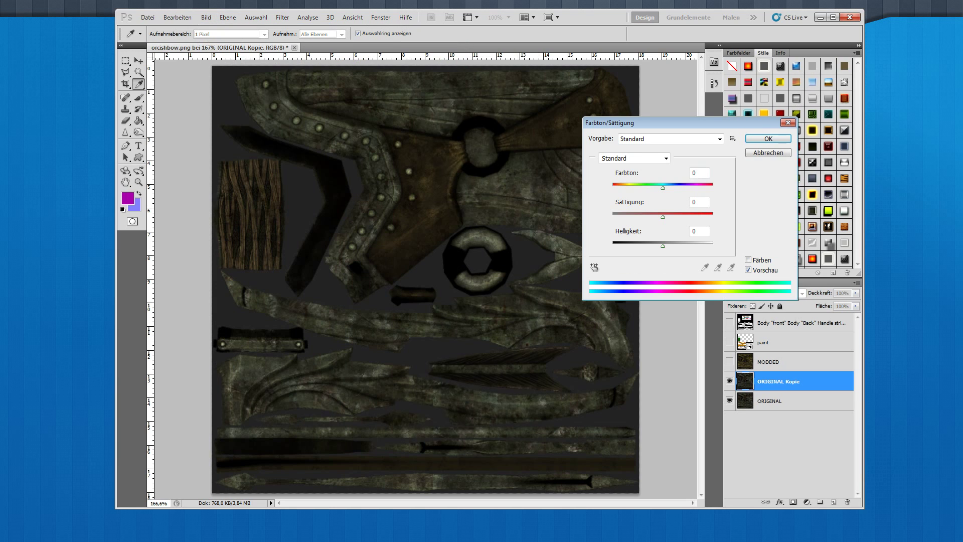
click(748, 260)
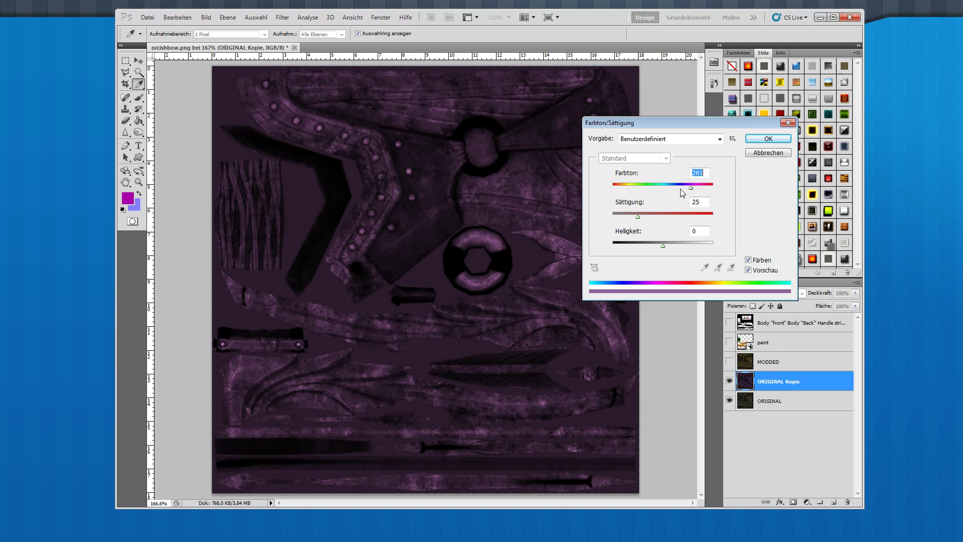
drag(682, 192, 636, 186)
mouse_move(663, 245)
mouse_down()
mouse_move(648, 251)
mouse_move(662, 249)
mouse_up()
drag(637, 188, 673, 219)
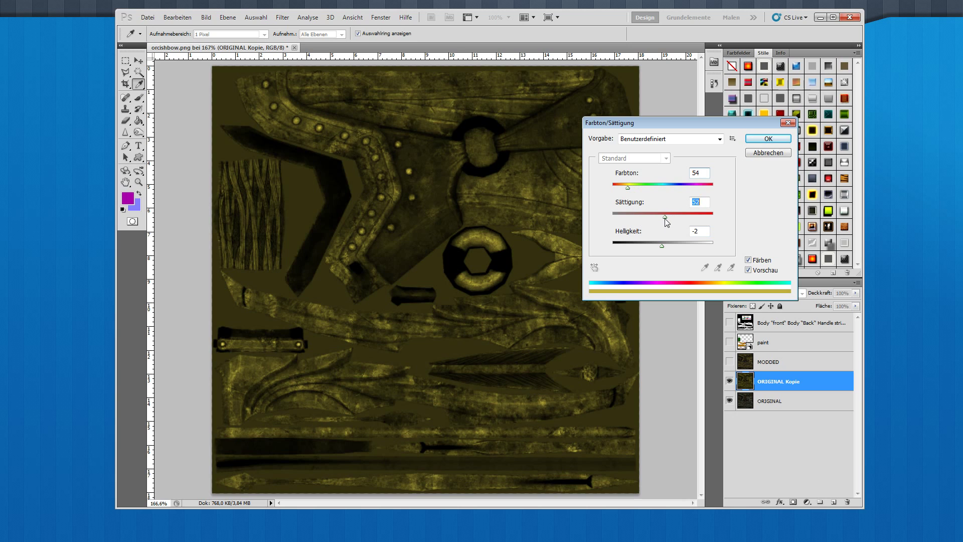
Apply the hue adjustment and set ORIGINAL Kopie's blend mode to Ineinanderkopieren
click(768, 138)
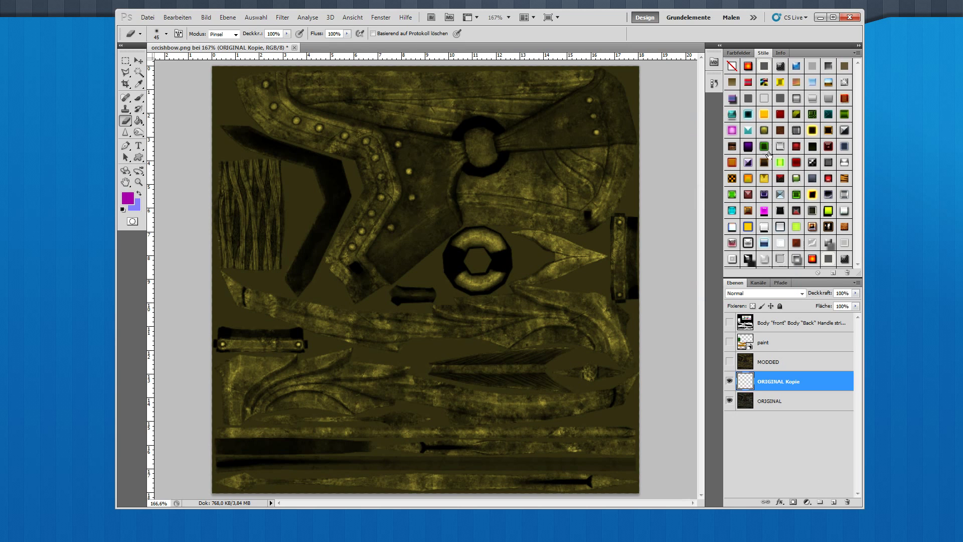
click(759, 294)
click(753, 372)
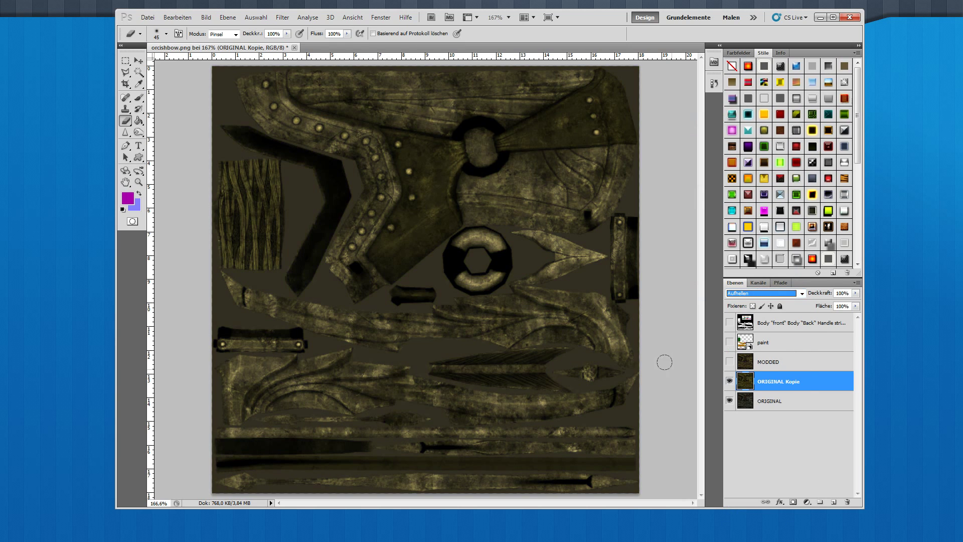
key(Down)
key(Down)
key(Down)
key(Down)
key(Down)
key(Down)
key(Down)
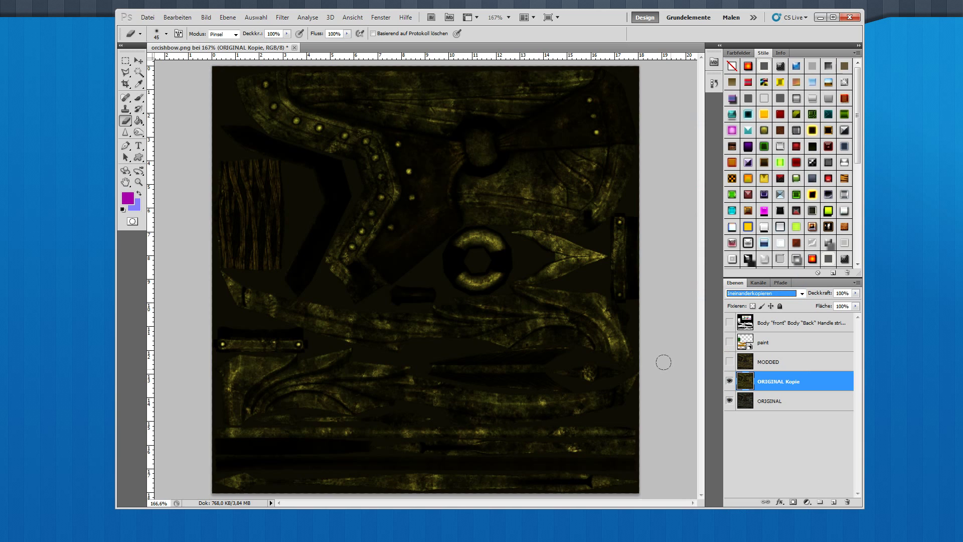
key(Up)
key(Up)
Lower ORIGINAL Kopie to 59% opacity and erase it off the wood patch
click(855, 293)
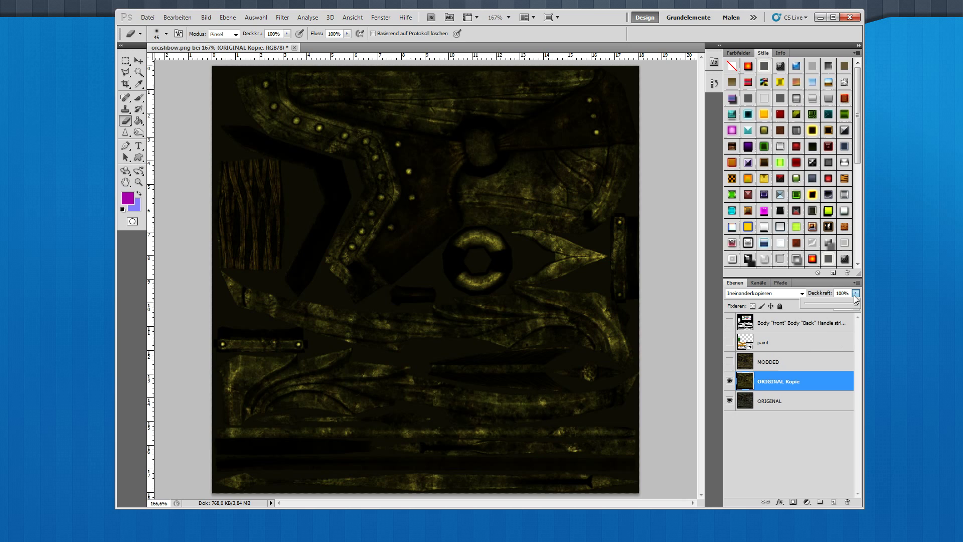
drag(855, 304, 836, 309)
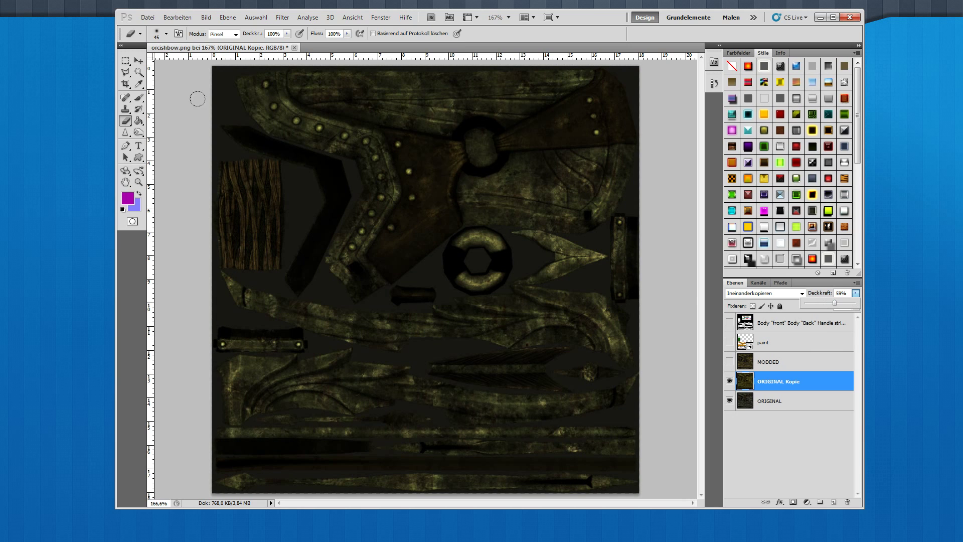
click(125, 121)
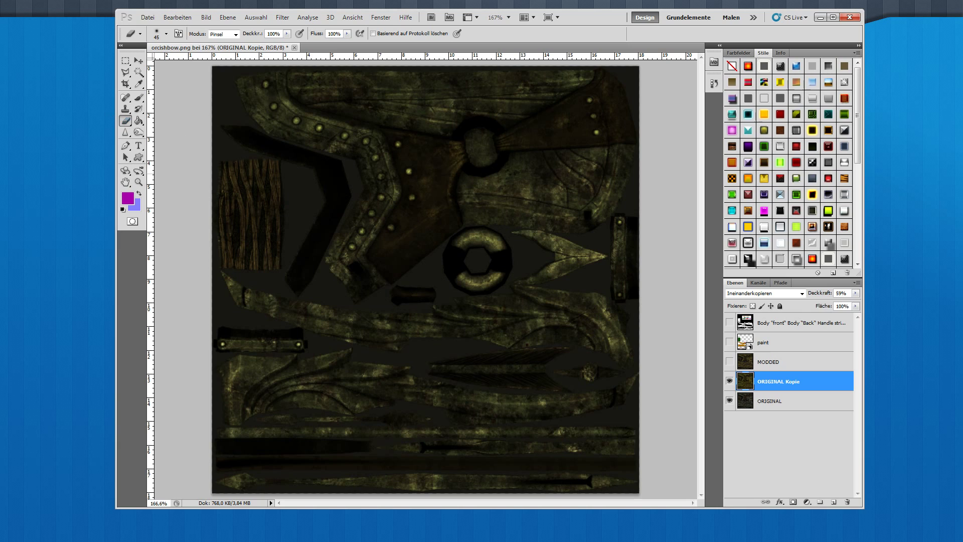
mouse_move(238, 182)
mouse_down()
mouse_move(238, 207)
mouse_move(251, 208)
mouse_move(223, 241)
mouse_move(260, 247)
mouse_move(273, 173)
mouse_up()
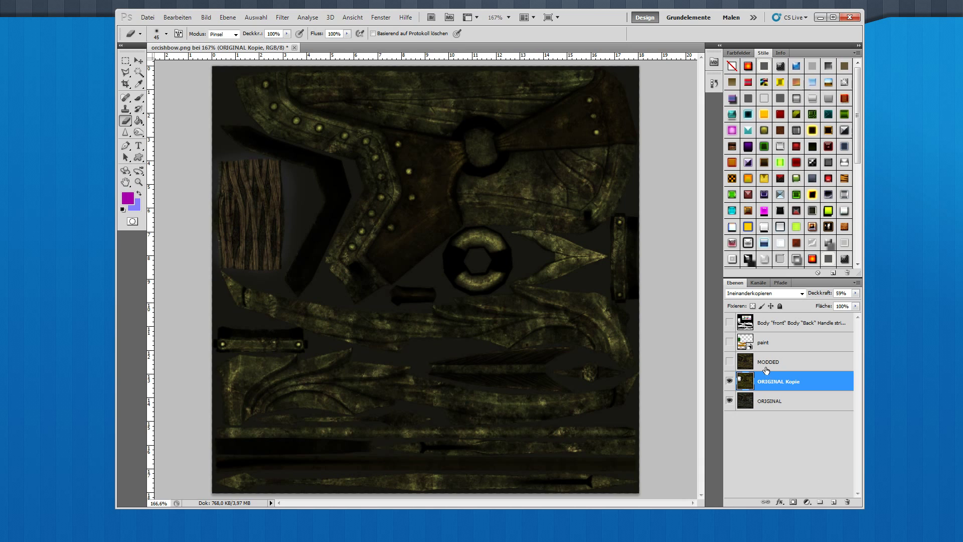
Duplicate the layer as ORIGINAL Kopie 2 in Normal mode at 41% opacity
key(ctrl+j)
click(775, 294)
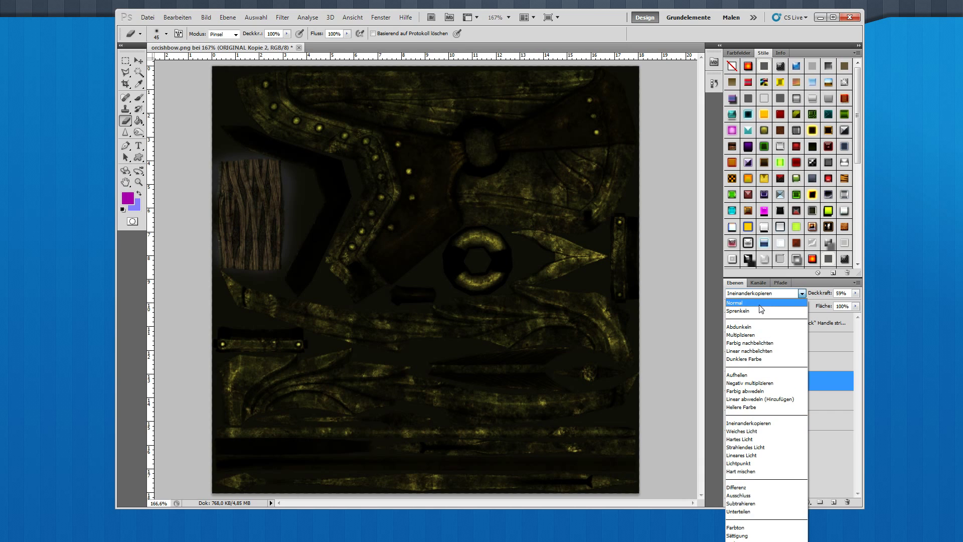
click(759, 309)
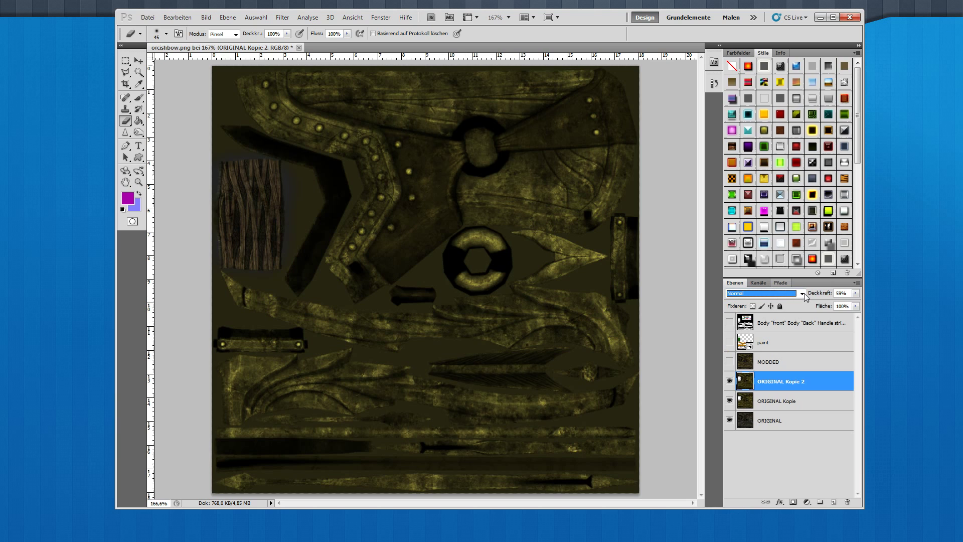
drag(856, 294, 827, 302)
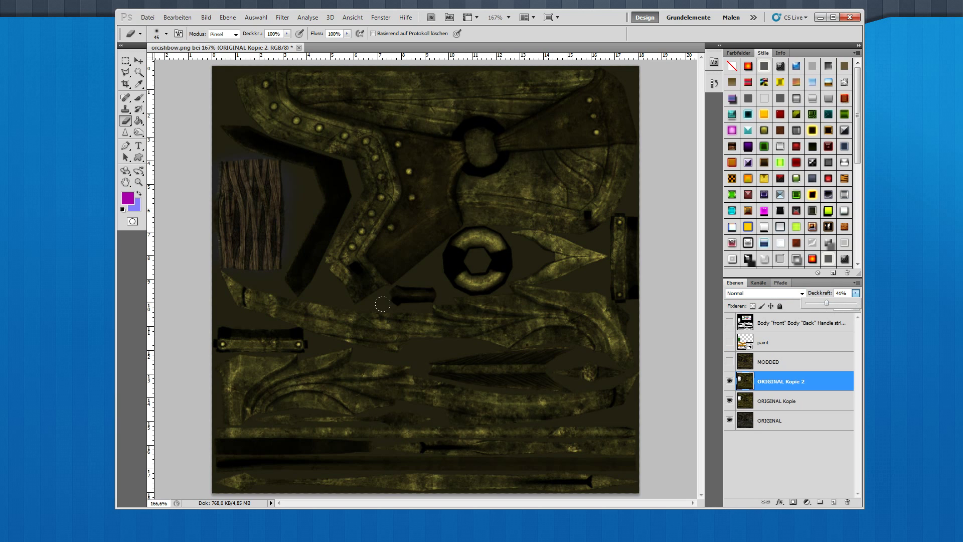
Set the brush size to 11 px and zoom the texture to 200%
click(166, 34)
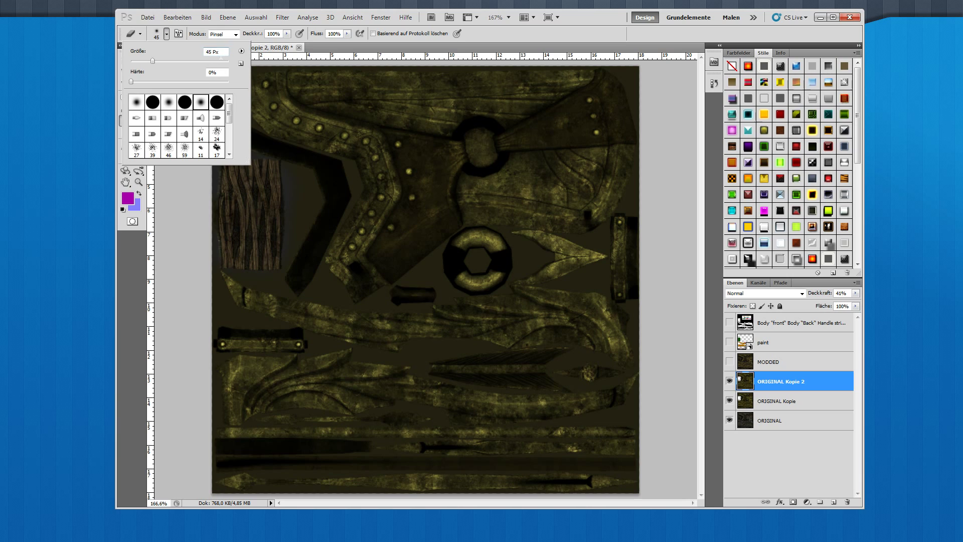
text(11)
key(Return)
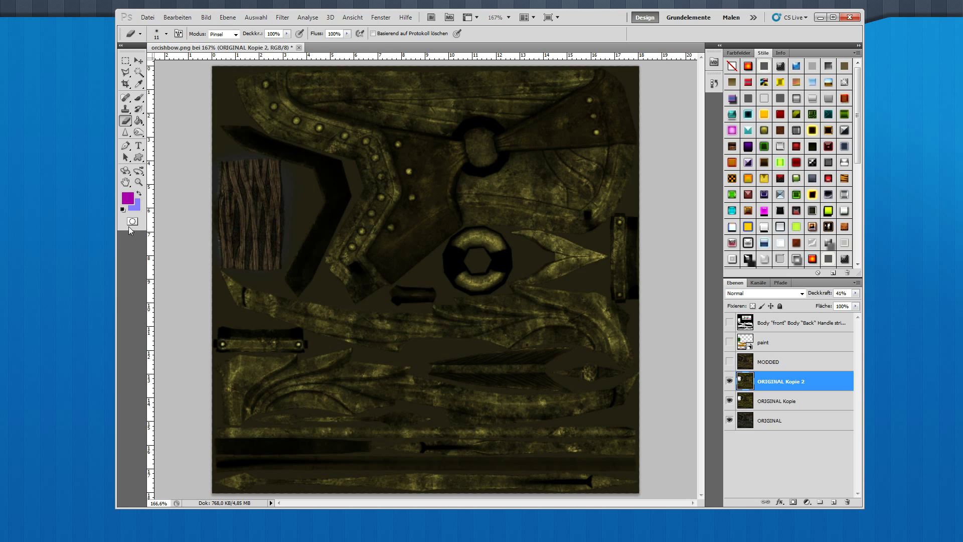
click(139, 182)
click(352, 309)
Merge the visible ORIGINAL layers with Sichtbare auf eine Ebene reduzieren and zoom to 400% on the limb
shift+click(773, 417)
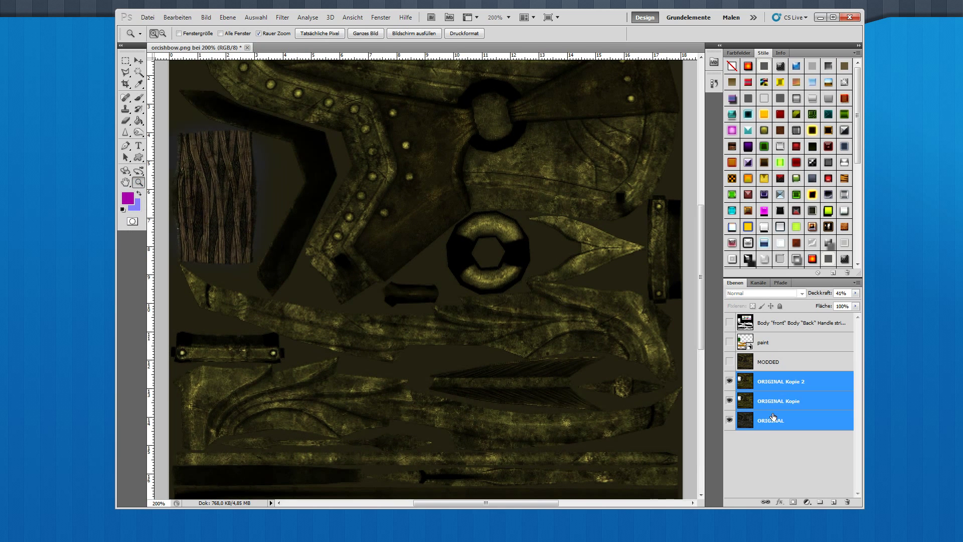
right_click(773, 417)
click(816, 394)
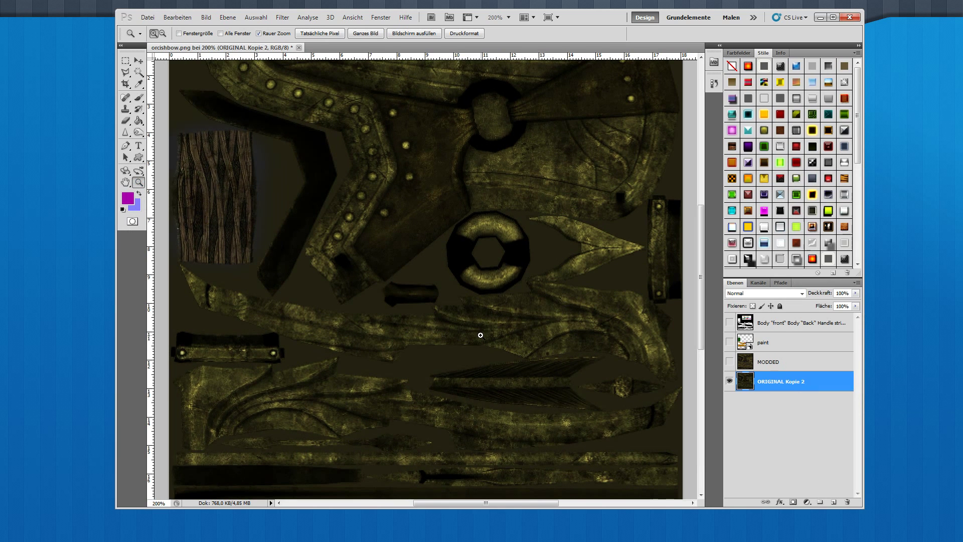
click(279, 321)
click(279, 321)
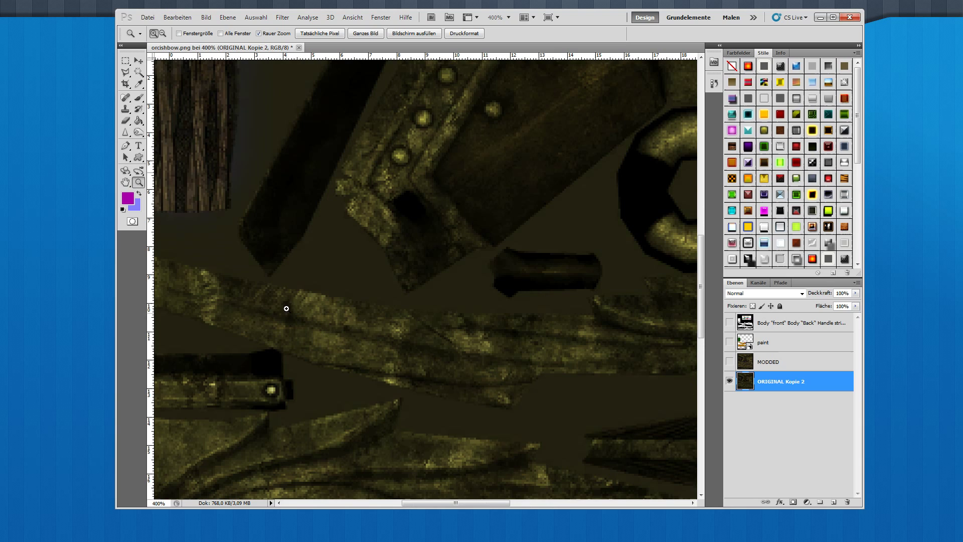
Clone-stamp over three blemishes and the seam along the bow limb using nearby texture
click(126, 109)
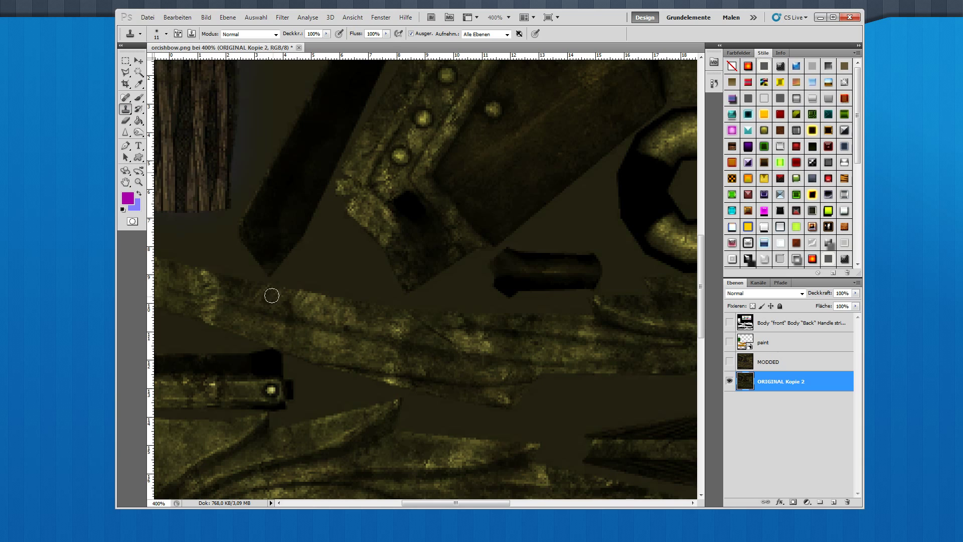
alt+click(301, 304)
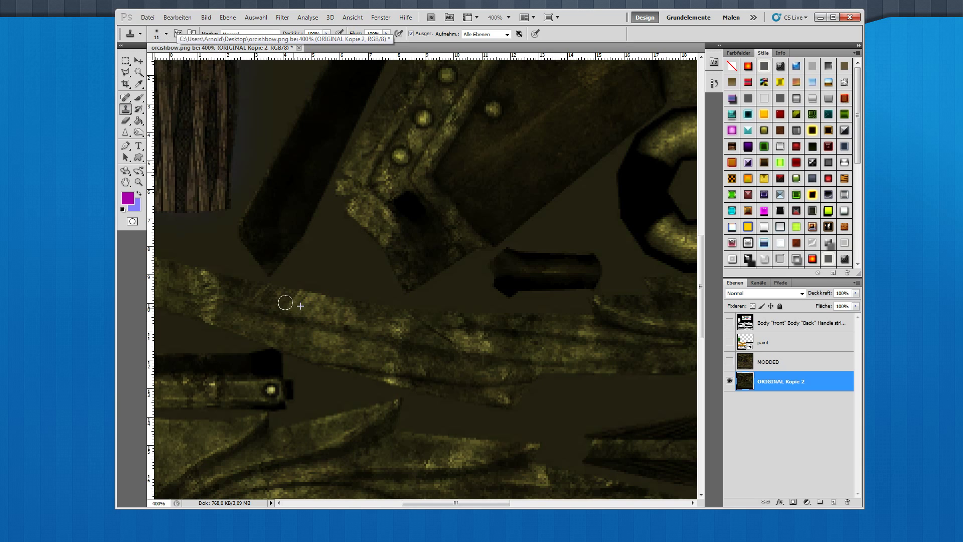
drag(290, 301, 267, 297)
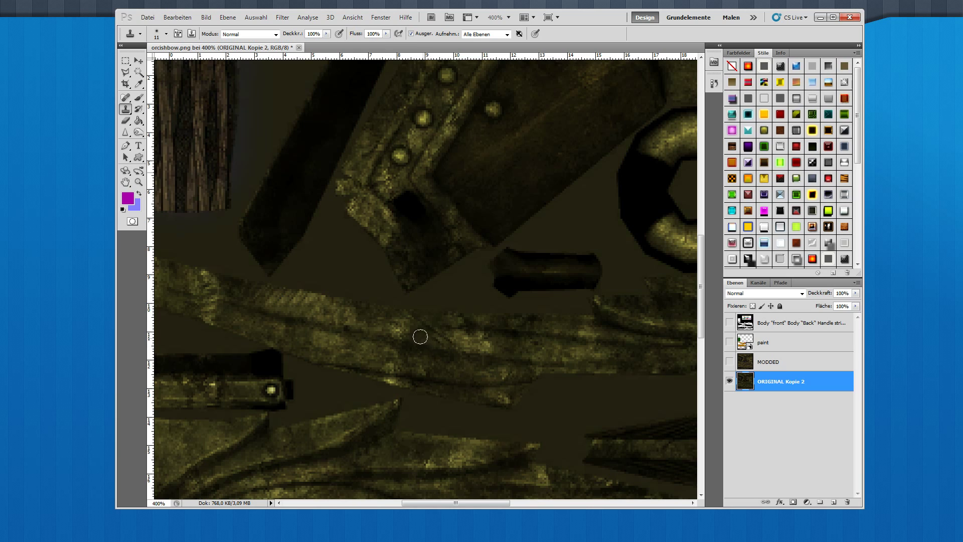
alt+click(398, 326)
drag(415, 326, 399, 323)
alt+click(458, 333)
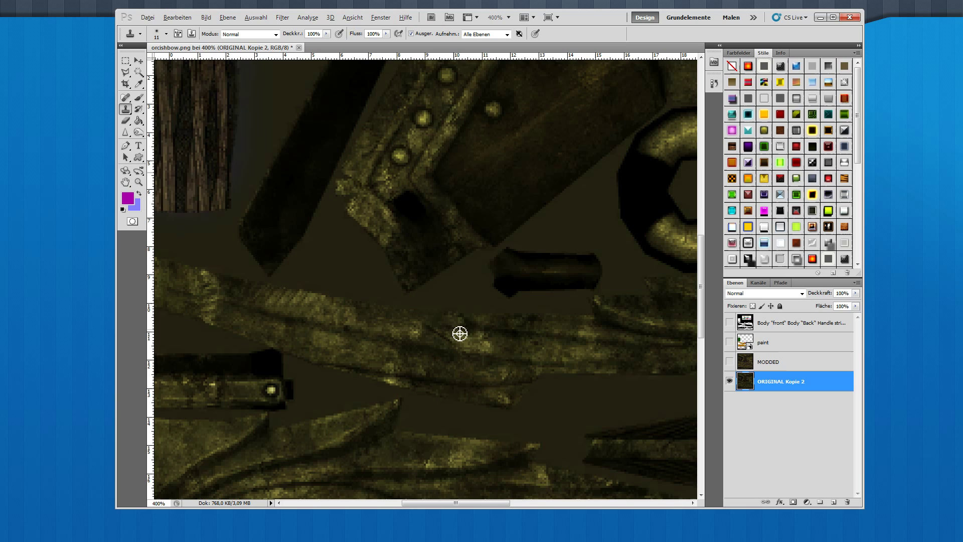
mouse_move(453, 338)
mouse_down()
mouse_move(443, 332)
mouse_move(471, 347)
mouse_up()
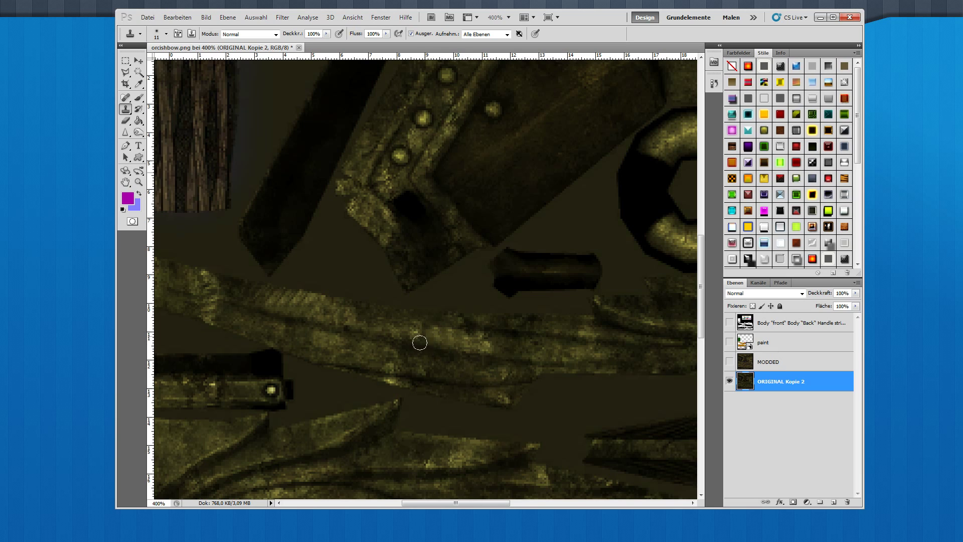
View the texture at actual pixel size, then fit it with Ganzes Bild
click(139, 182)
right_click(409, 253)
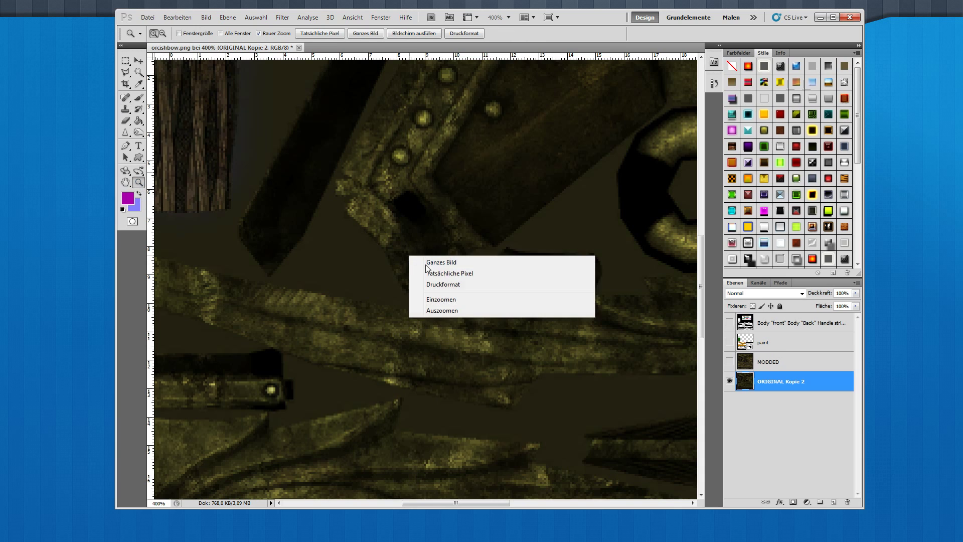
click(446, 274)
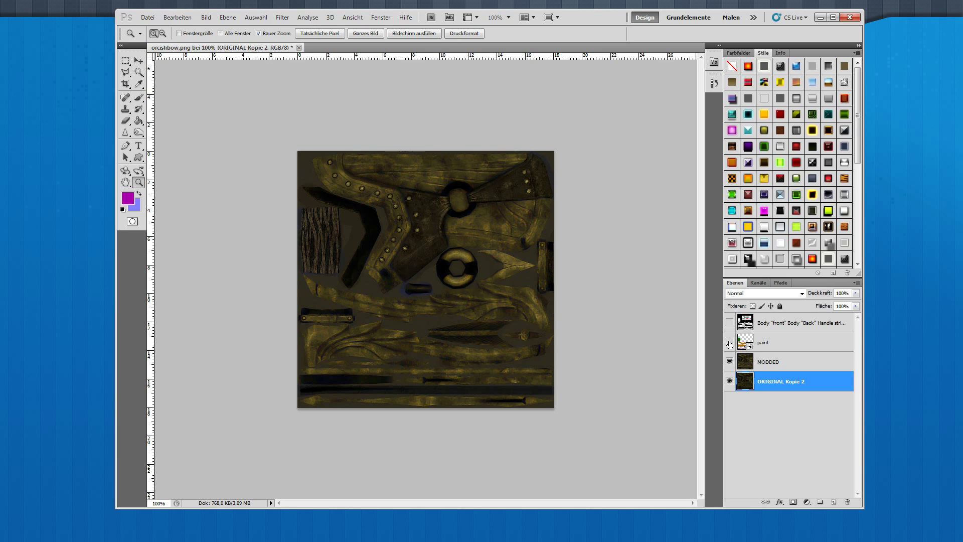
click(483, 270)
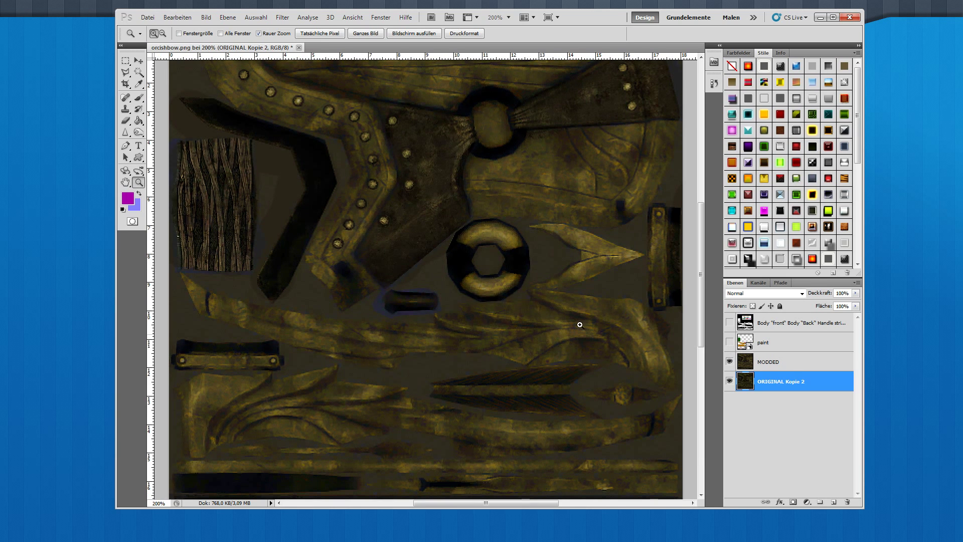
right_click(449, 296)
click(490, 302)
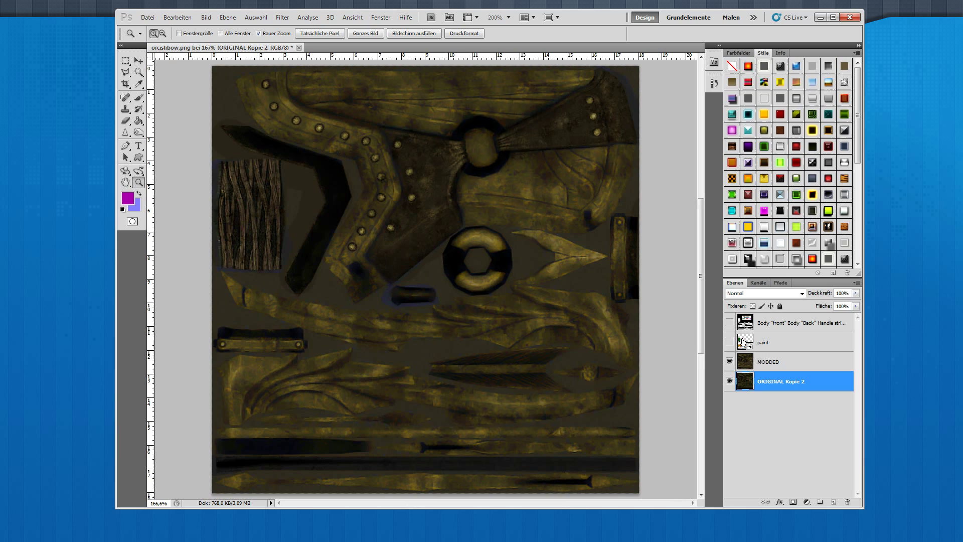
Show the colour-coded paint and part-name label layers, then hide them again
click(730, 342)
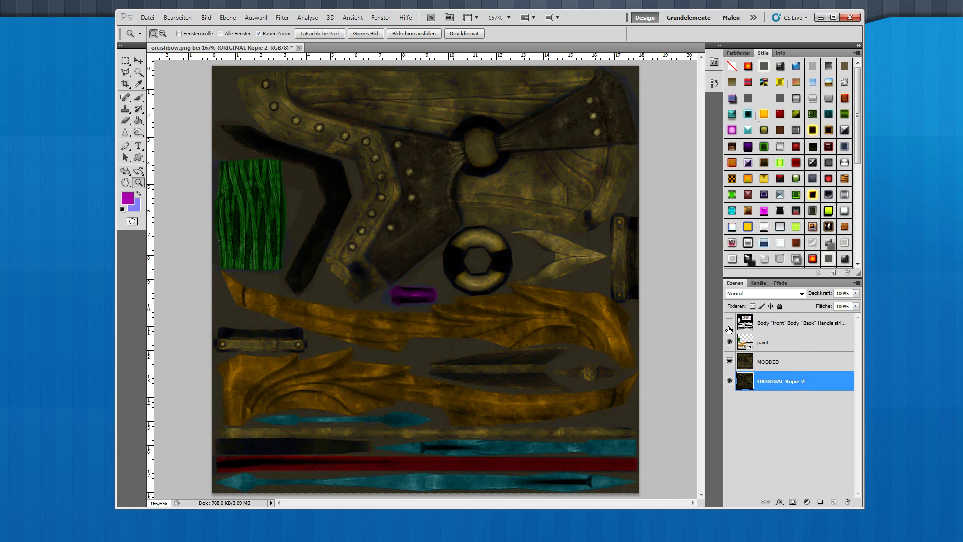
click(729, 322)
click(790, 329)
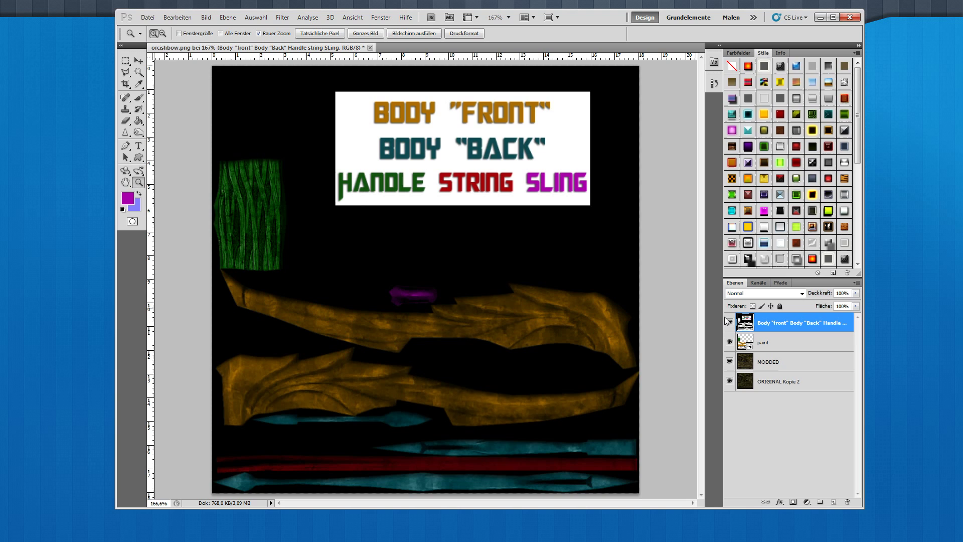
drag(729, 324, 723, 345)
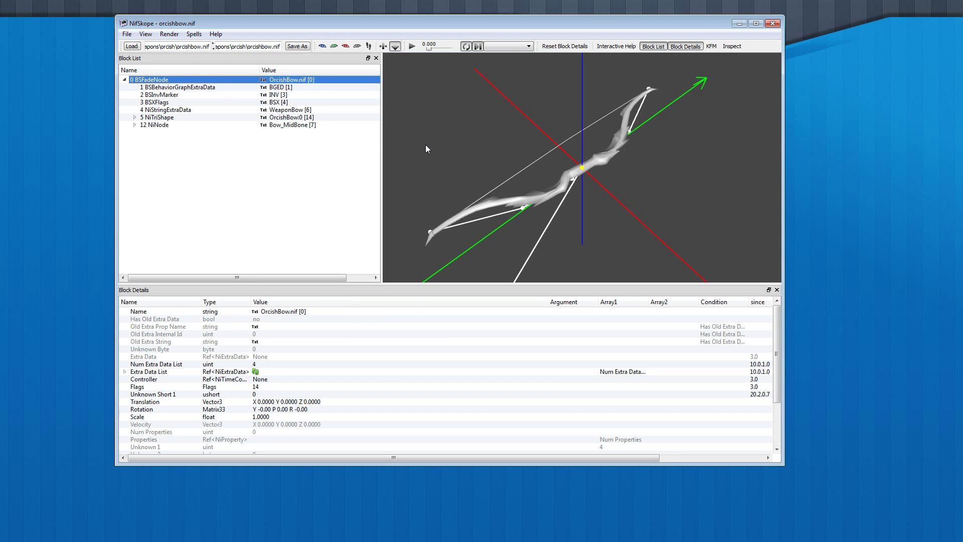
Expand 5 NiTriShape to its BSShaderTextureSet and select the textures\cubemaps\ore_gold_e.dds row
click(155, 120)
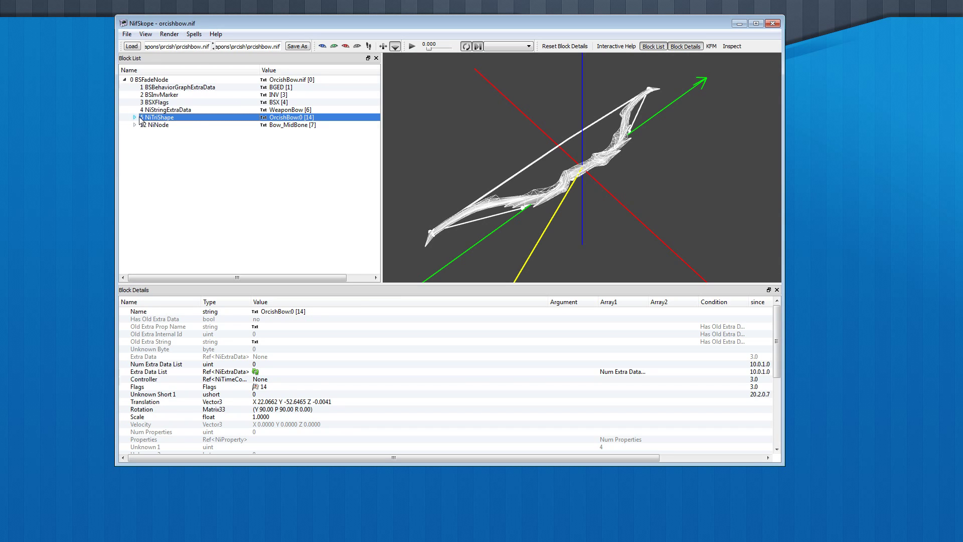
click(136, 118)
click(166, 141)
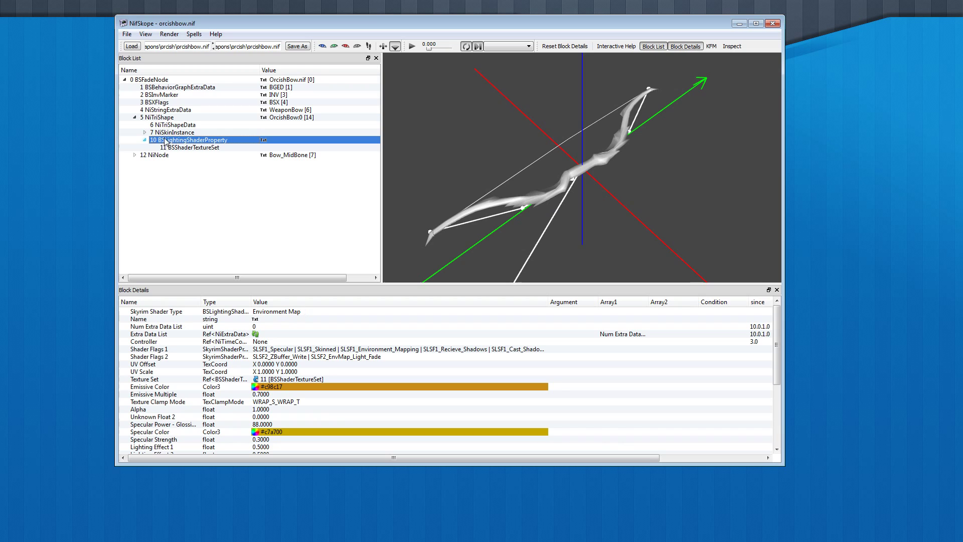
click(205, 148)
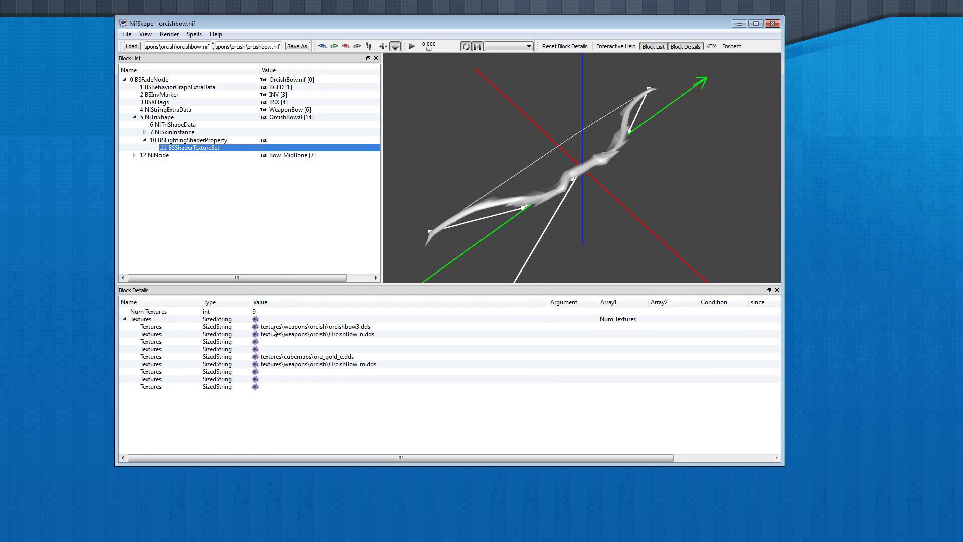
click(309, 357)
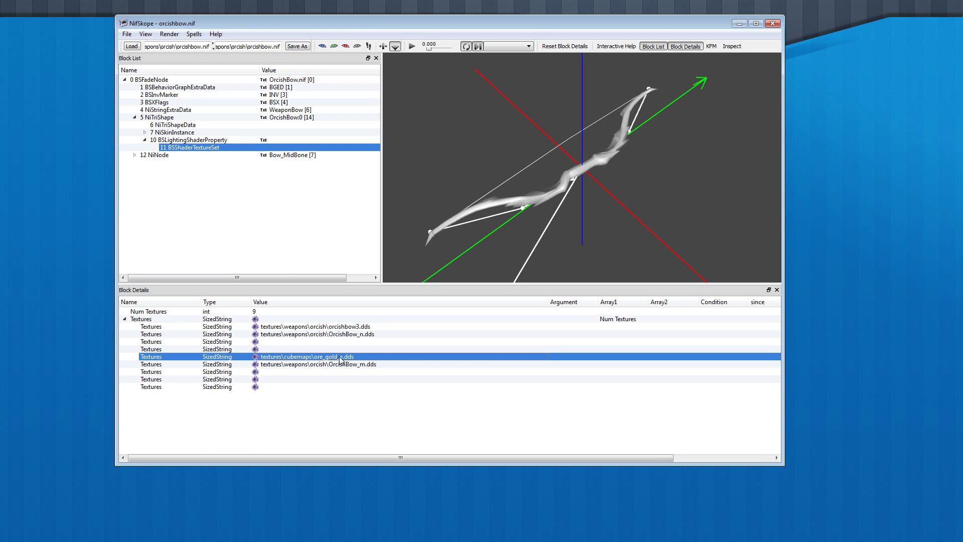
Review the BSLightingShaderProperty values and set the specular colour to gold #c9a900
click(191, 140)
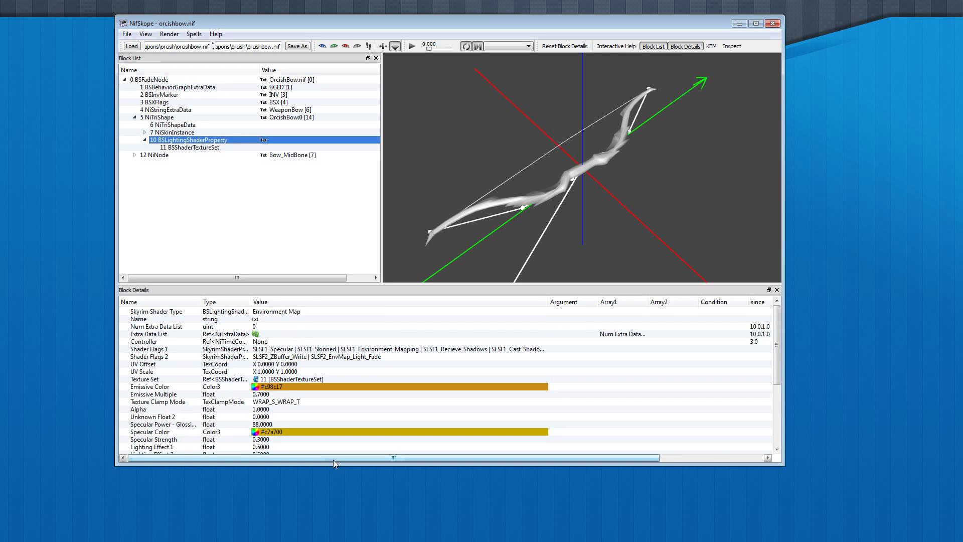
scroll(318, 451, down, 1)
scroll(317, 450, down, 1)
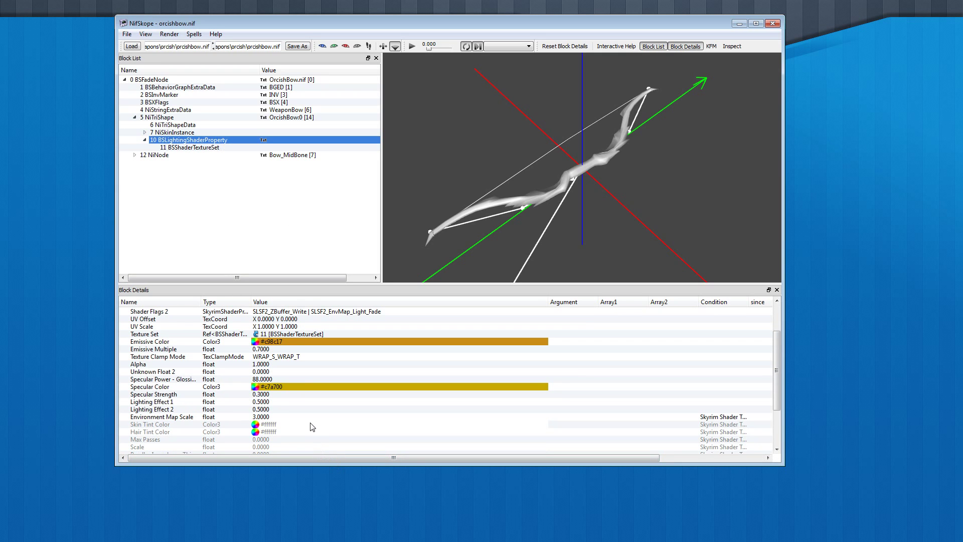
click(266, 418)
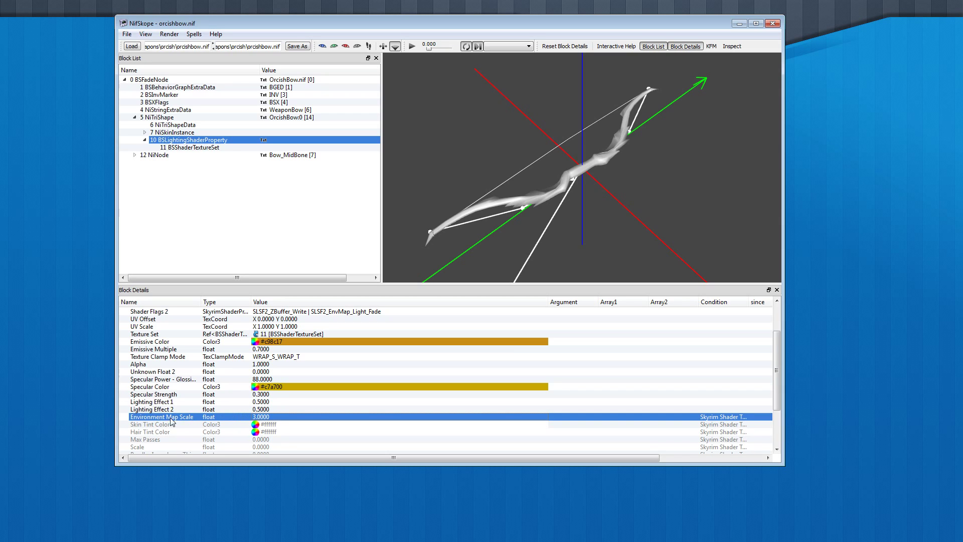
click(266, 411)
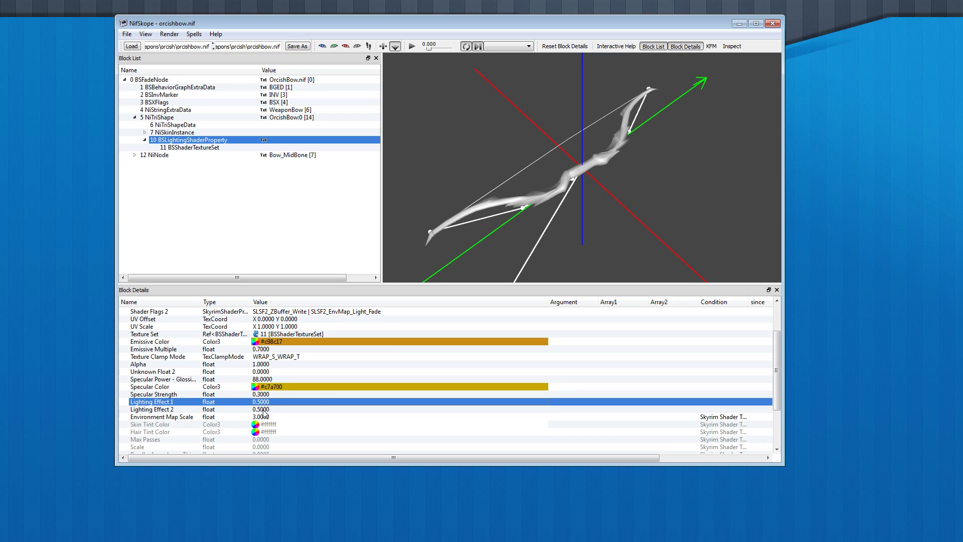
click(265, 402)
click(265, 410)
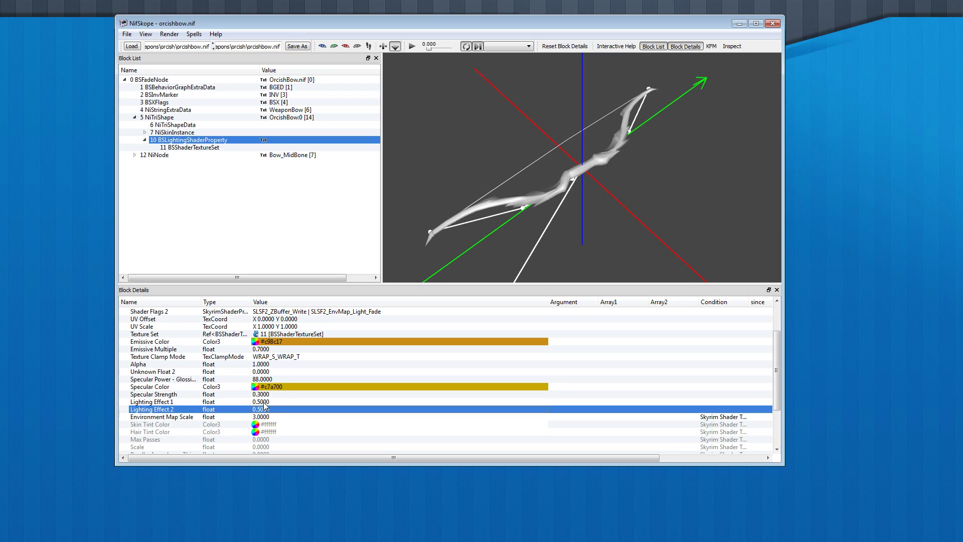
click(264, 401)
click(263, 396)
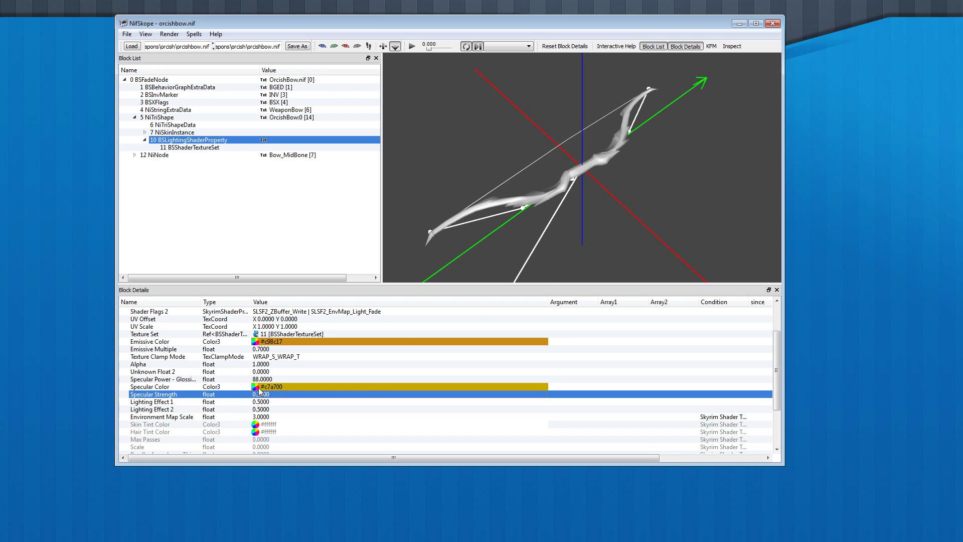
click(256, 387)
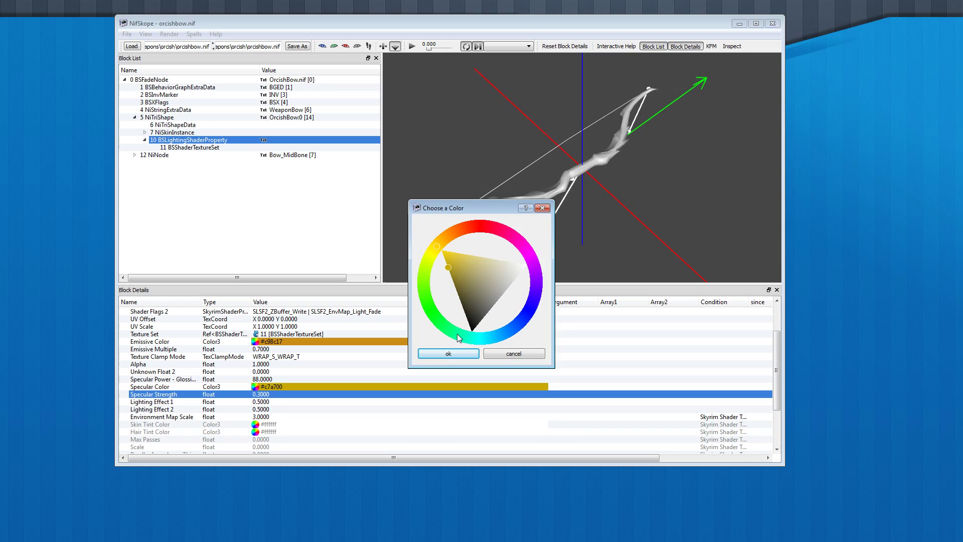
click(448, 354)
Check specular power, alpha and emissive multiple, then confirm the gold emissive colour
click(274, 380)
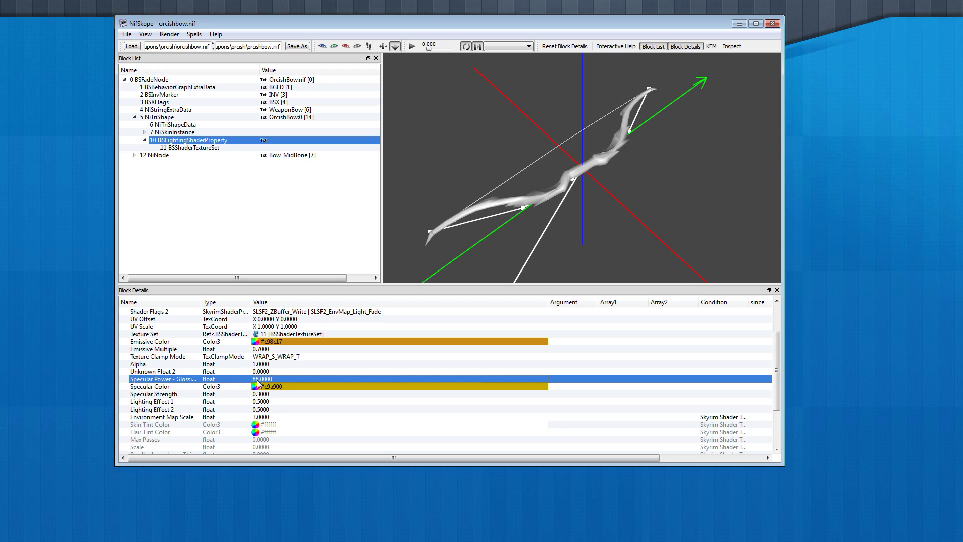
click(262, 366)
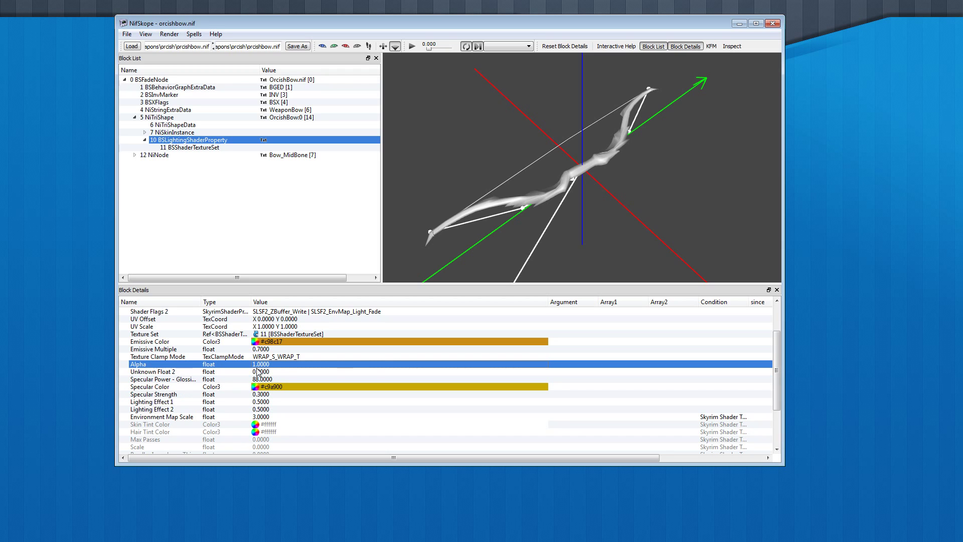
click(265, 351)
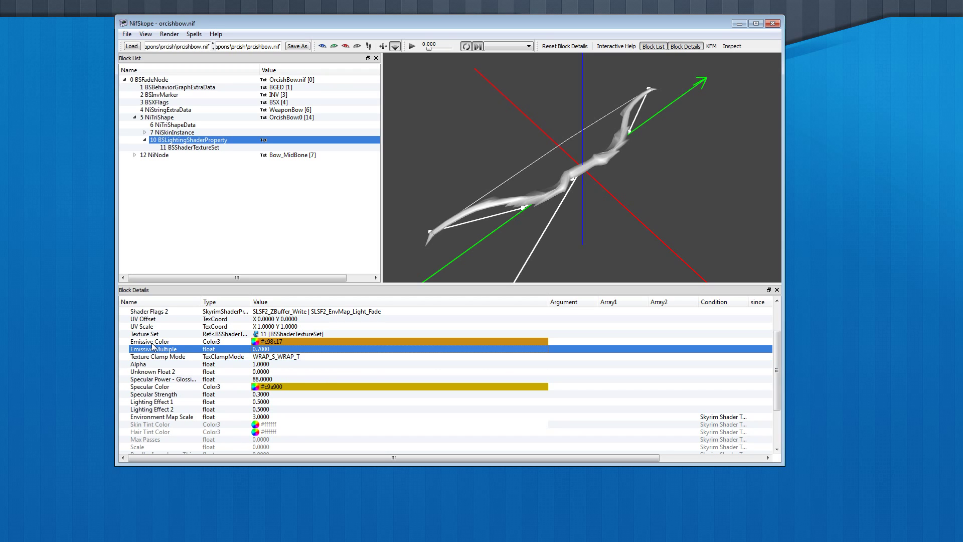
click(263, 342)
click(255, 344)
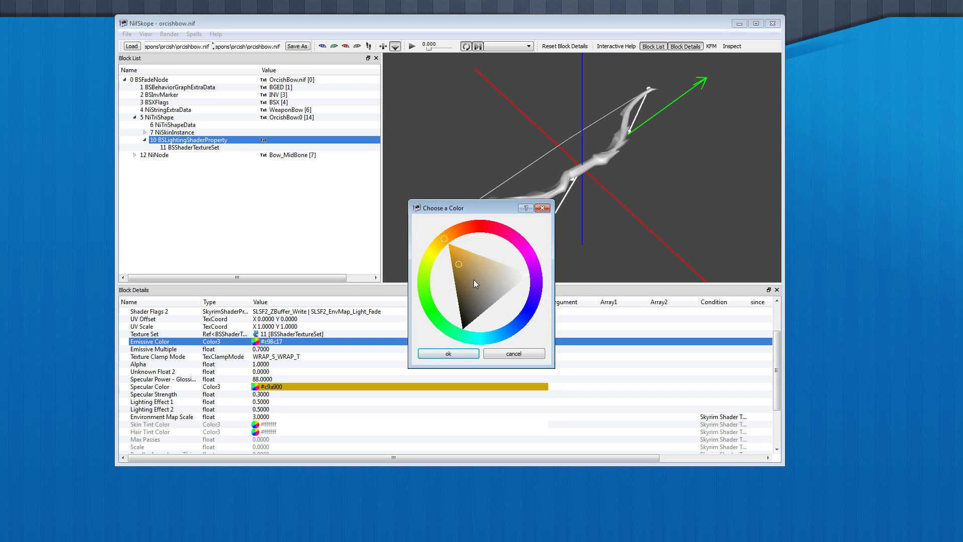
click(449, 348)
click(296, 374)
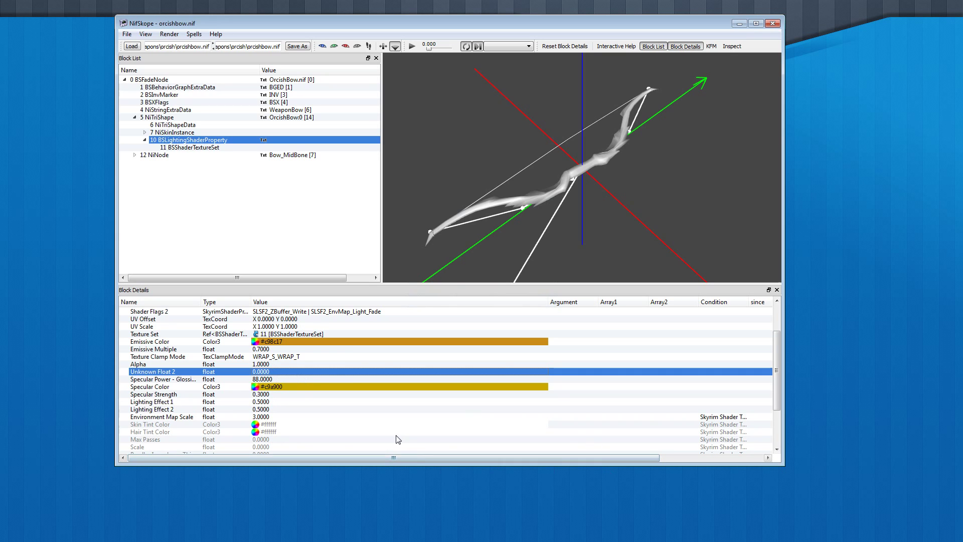
Minimize the NifSkope window to reveal the Windows desktop
click(740, 24)
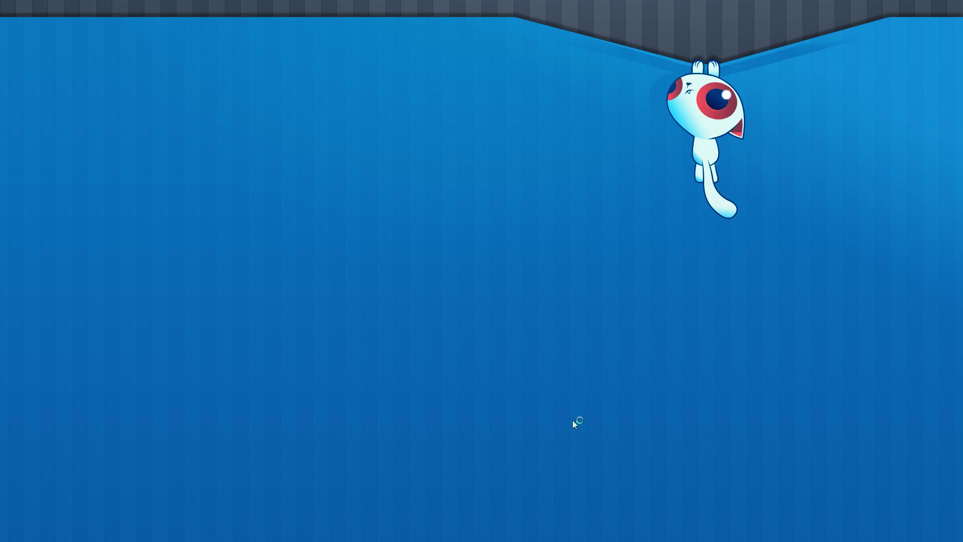